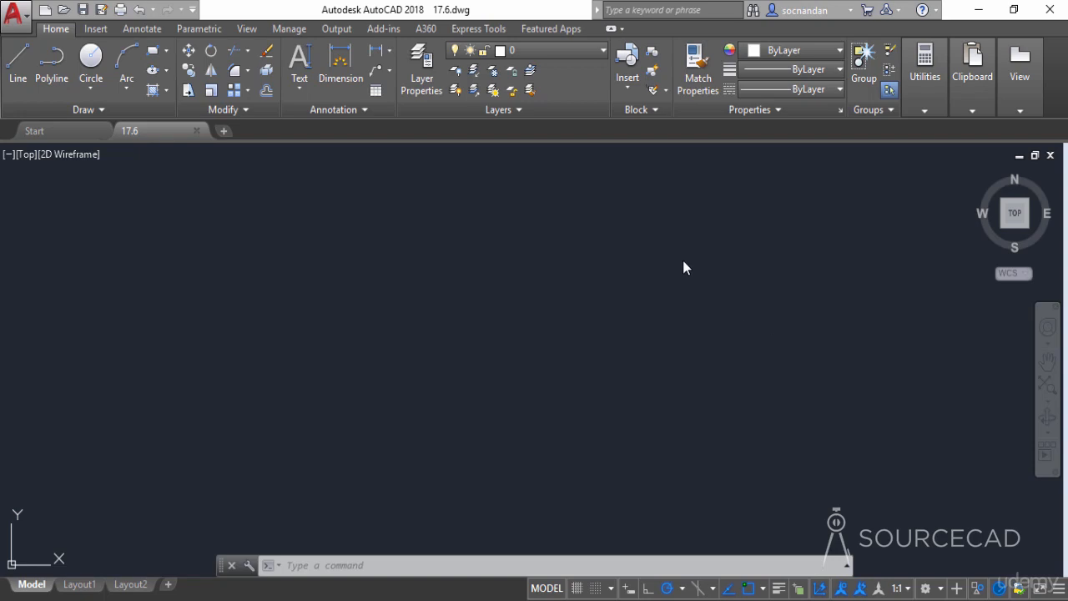
# Step: Draw a wide, upward-bulging three-point arc across the middle of the drawing area
pyautogui.click(478, 32)
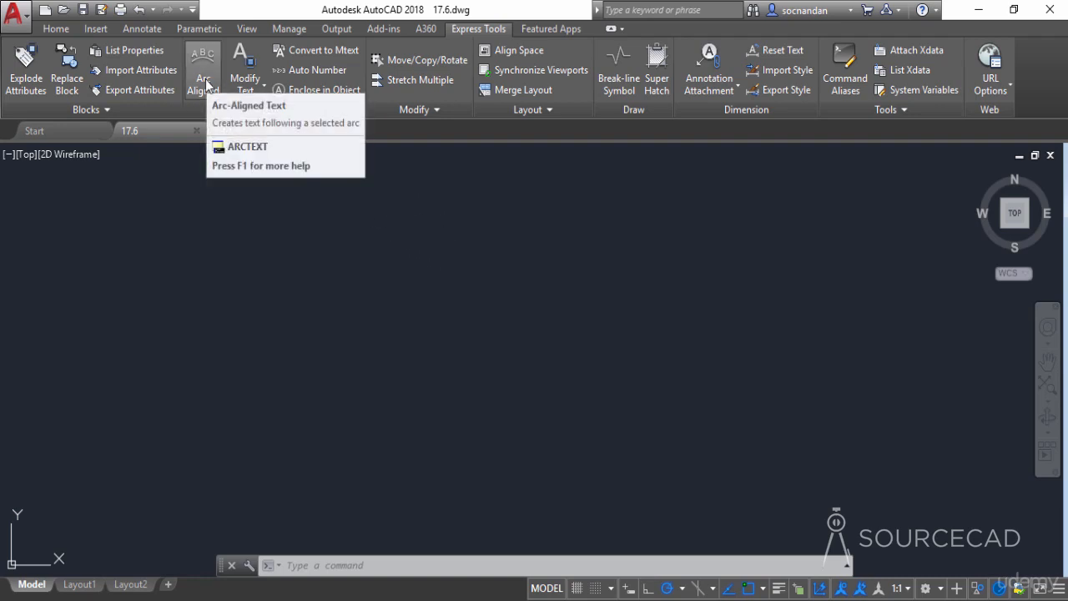
pyautogui.click(57, 29)
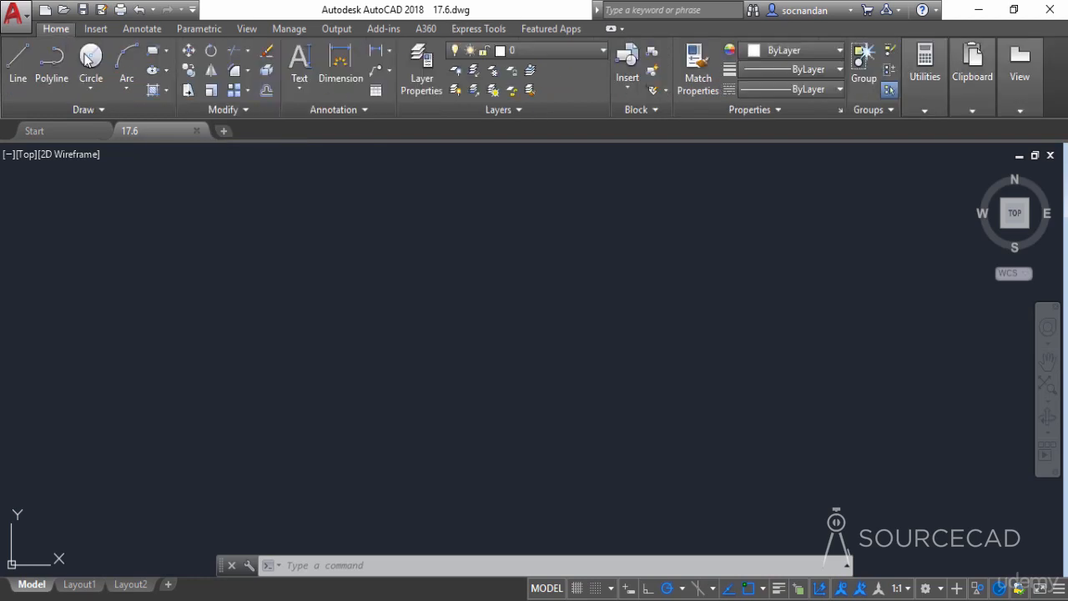
pyautogui.click(123, 73)
pyautogui.click(311, 364)
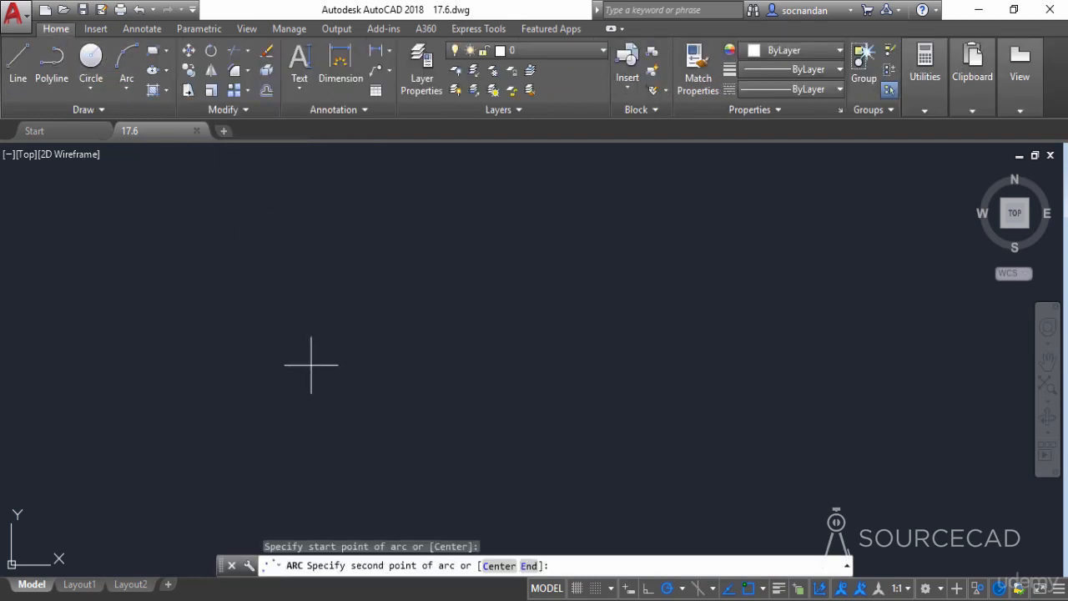
pyautogui.click(450, 291)
pyautogui.click(696, 376)
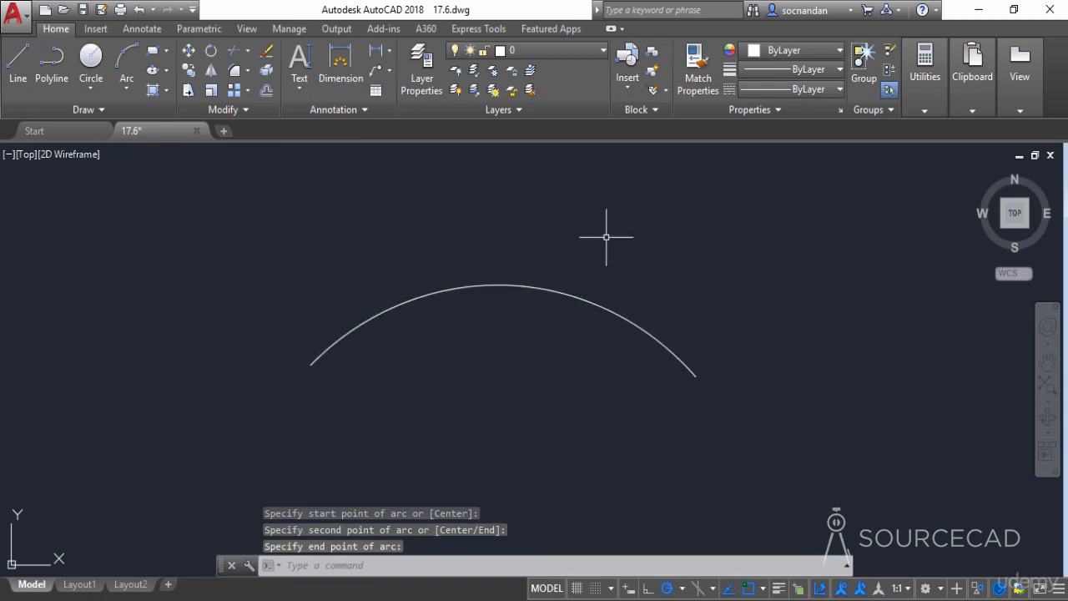
# Step: Start arc-aligned text on the arc with the content "AutoCAD 2018 Complete Course"
pyautogui.click(479, 29)
pyautogui.click(199, 76)
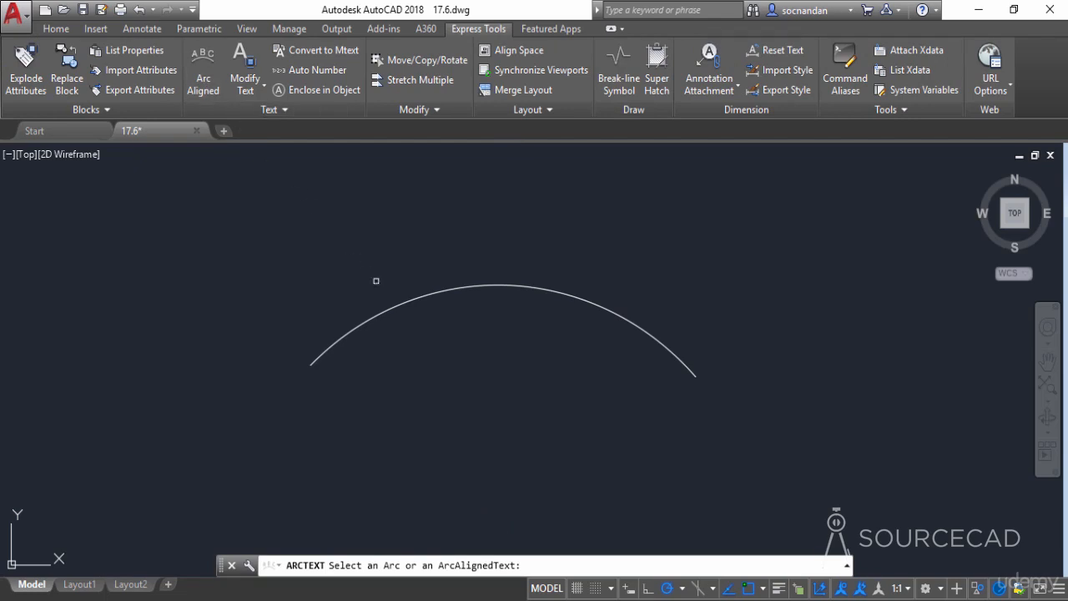
pyautogui.click(388, 310)
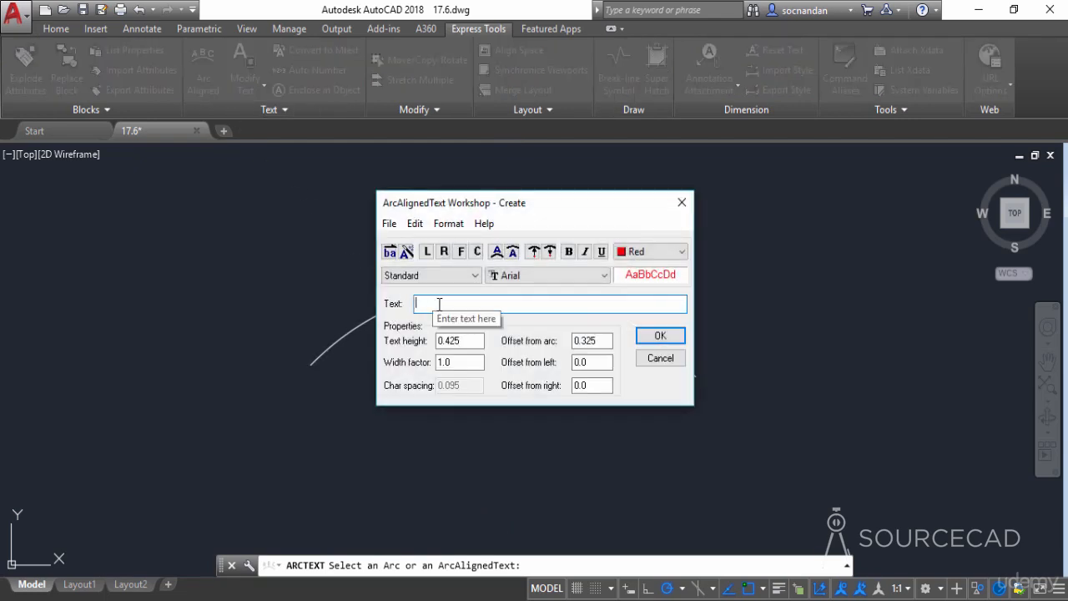
pyautogui.write('AutoCA')
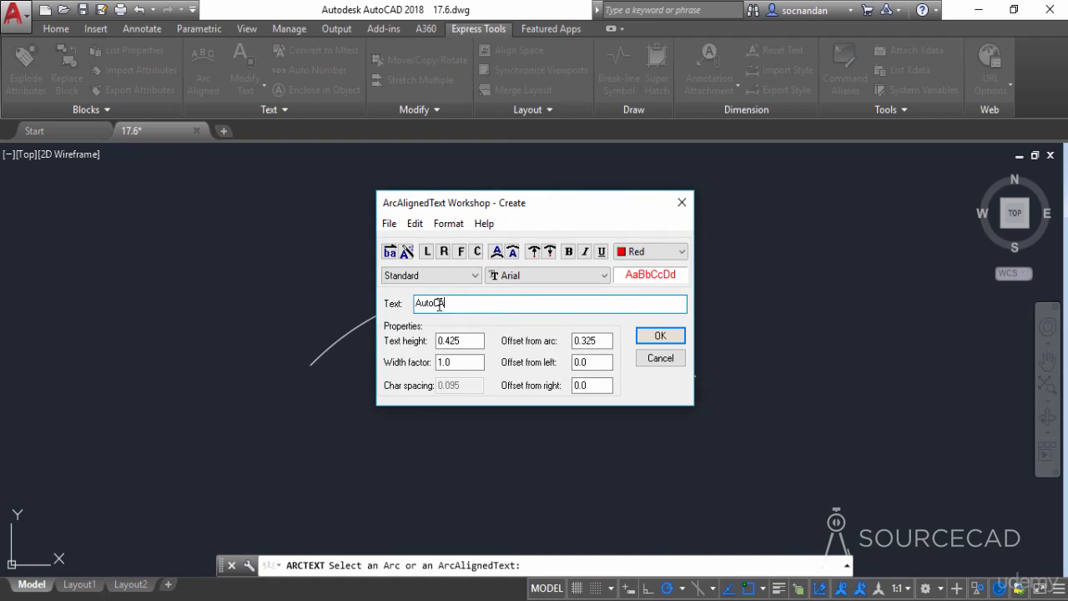
pyautogui.write('D 2018 Complete Course')
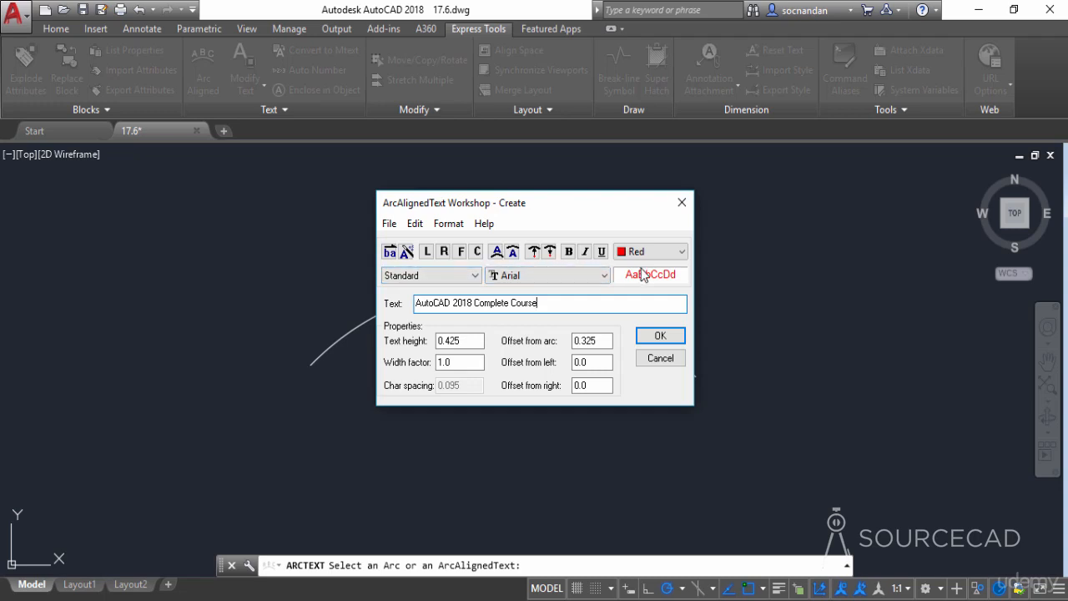
# Step: Set the arc-aligned text's colour to Green and create the text on the arc
pyautogui.click(661, 251)
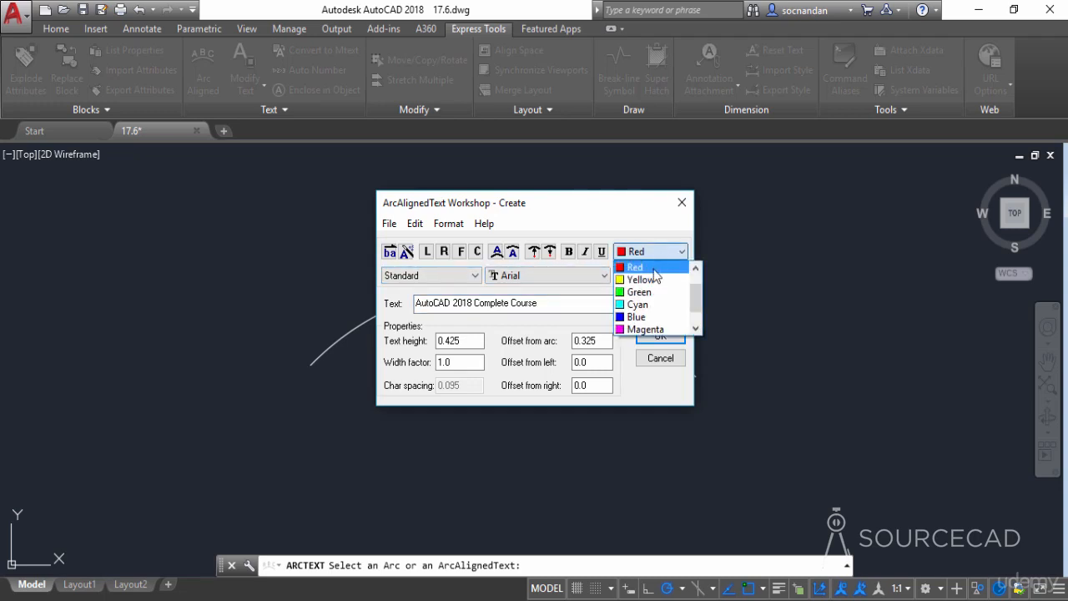
pyautogui.scroll(-1, 659, 280)
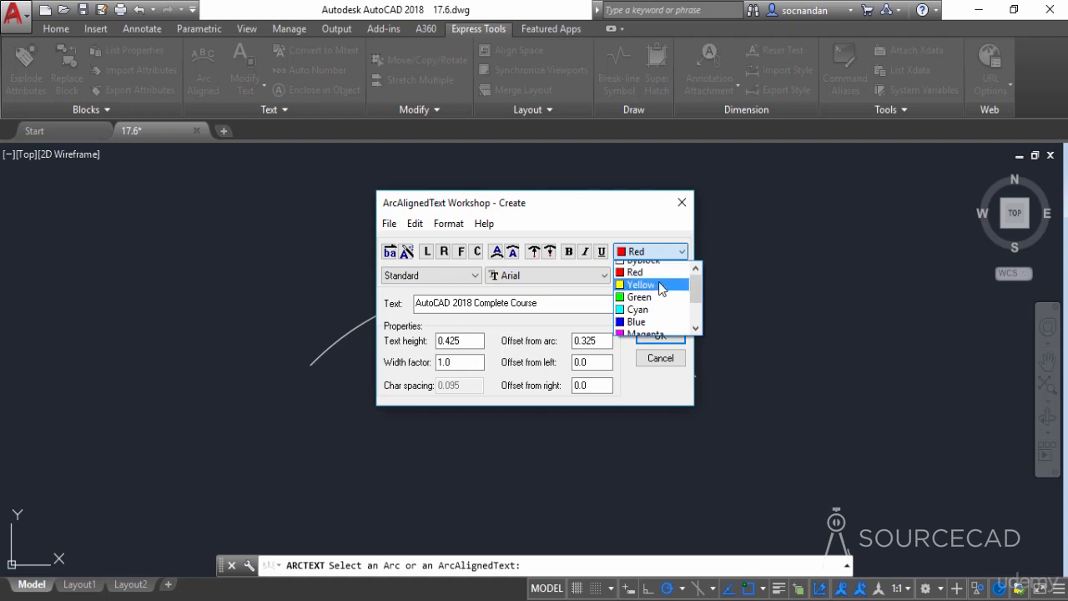
pyautogui.scroll(3, 661, 286)
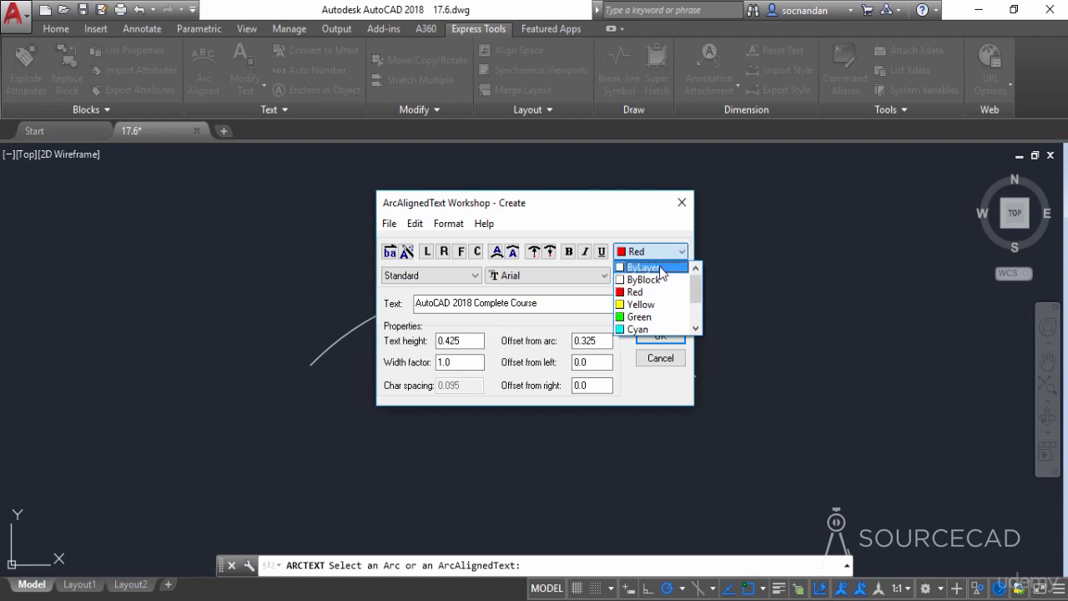
pyautogui.click(655, 269)
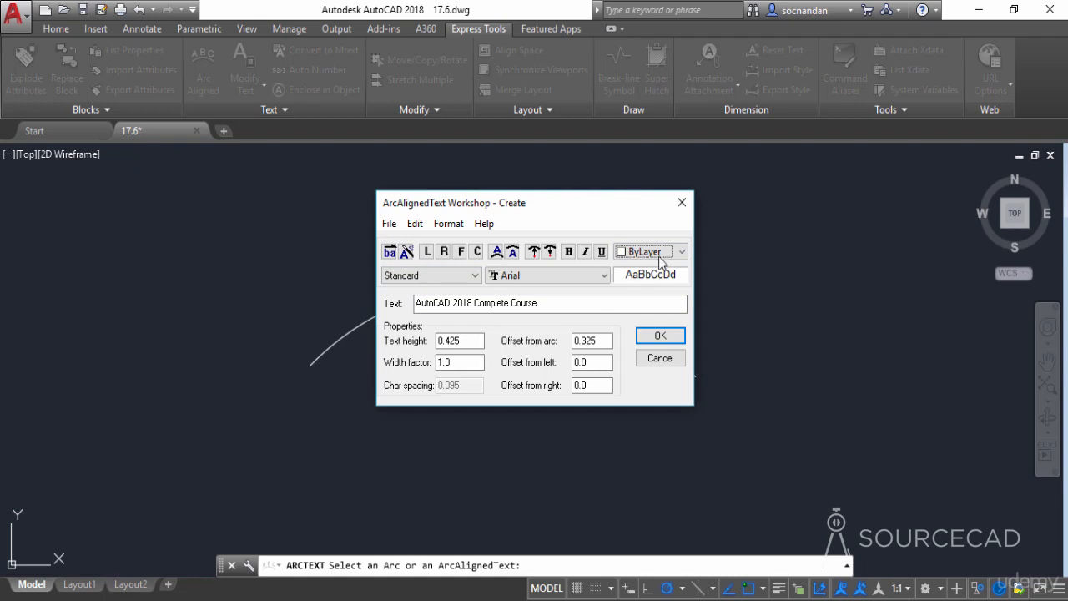
pyautogui.click(661, 252)
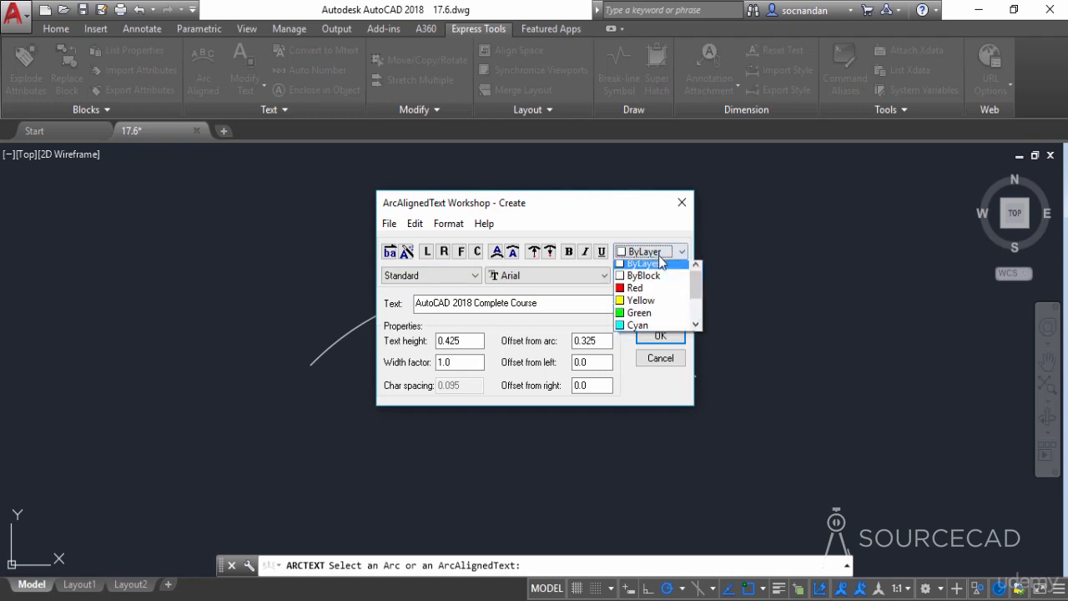
pyautogui.click(652, 316)
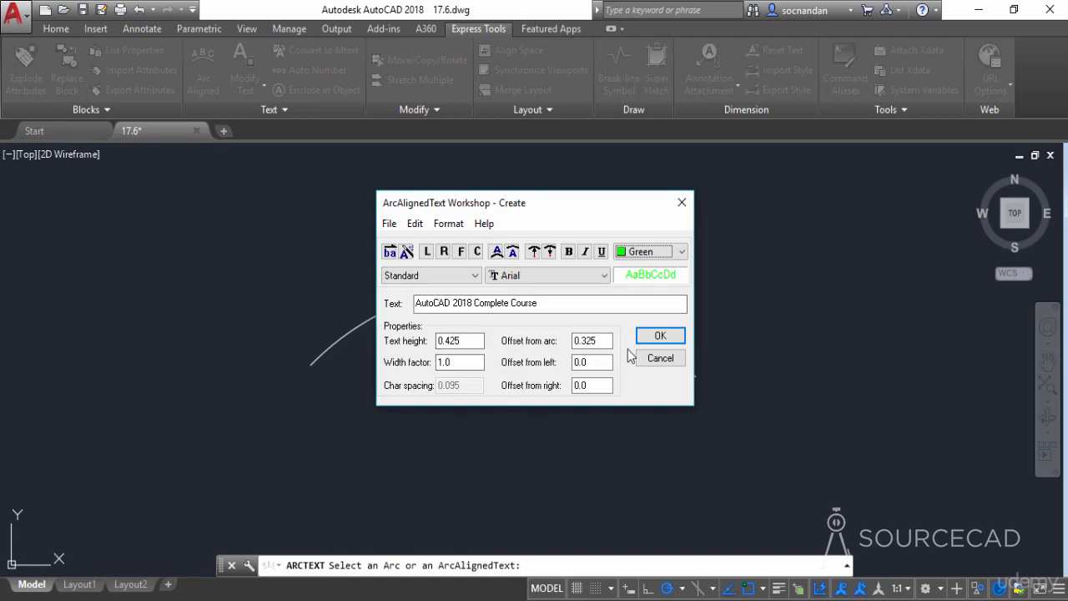
pyautogui.click(659, 337)
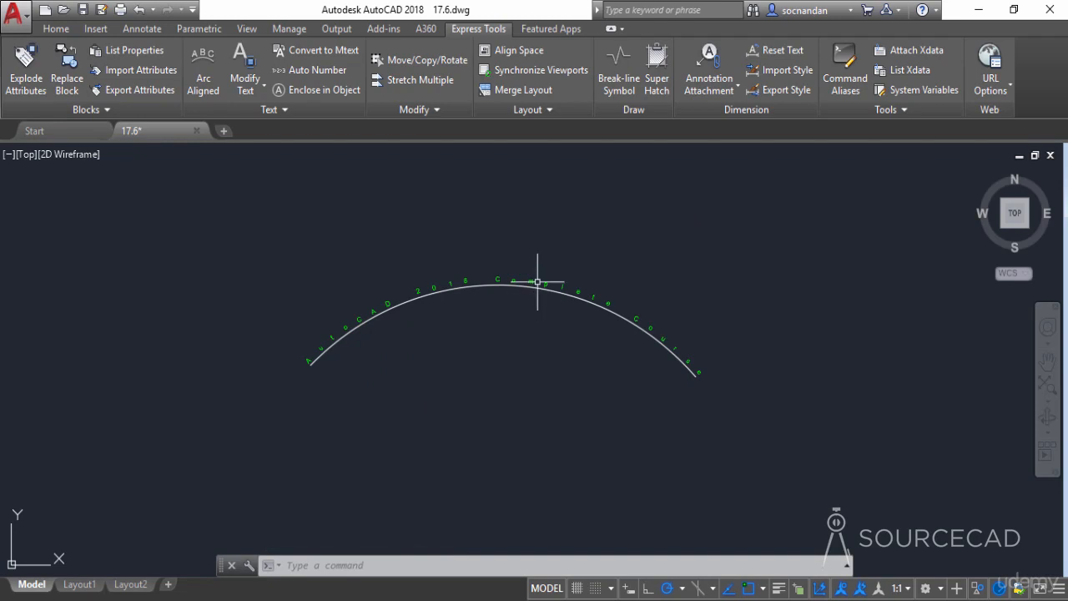
# Step: Open the arc-aligned text's properties and set the text height to 0.8
pyautogui.doubleClick(535, 282)
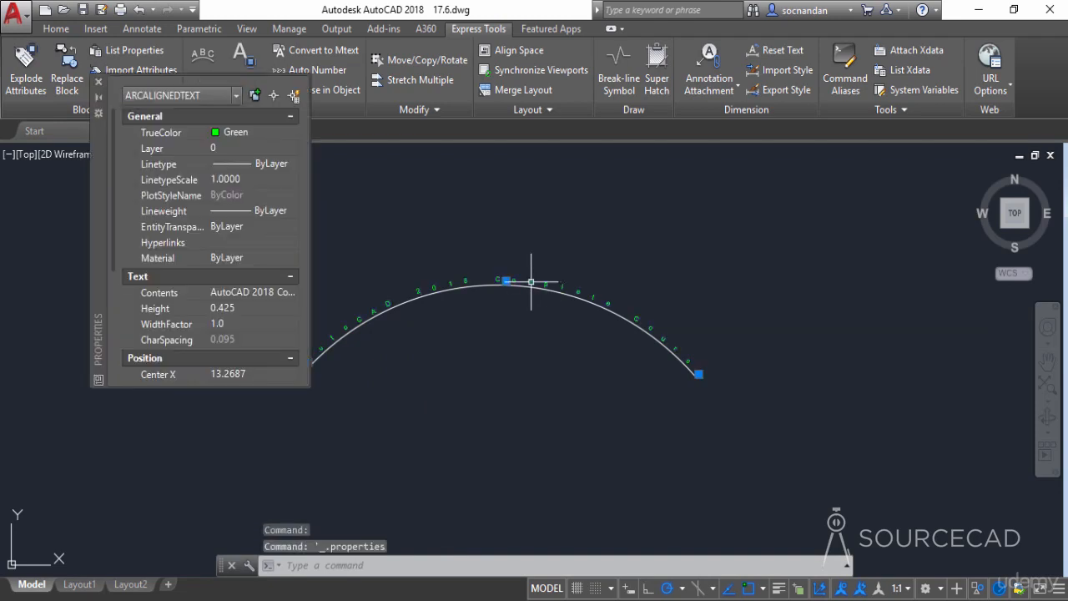
pyautogui.moveTo(97, 186); pyautogui.dragTo(92, 286)
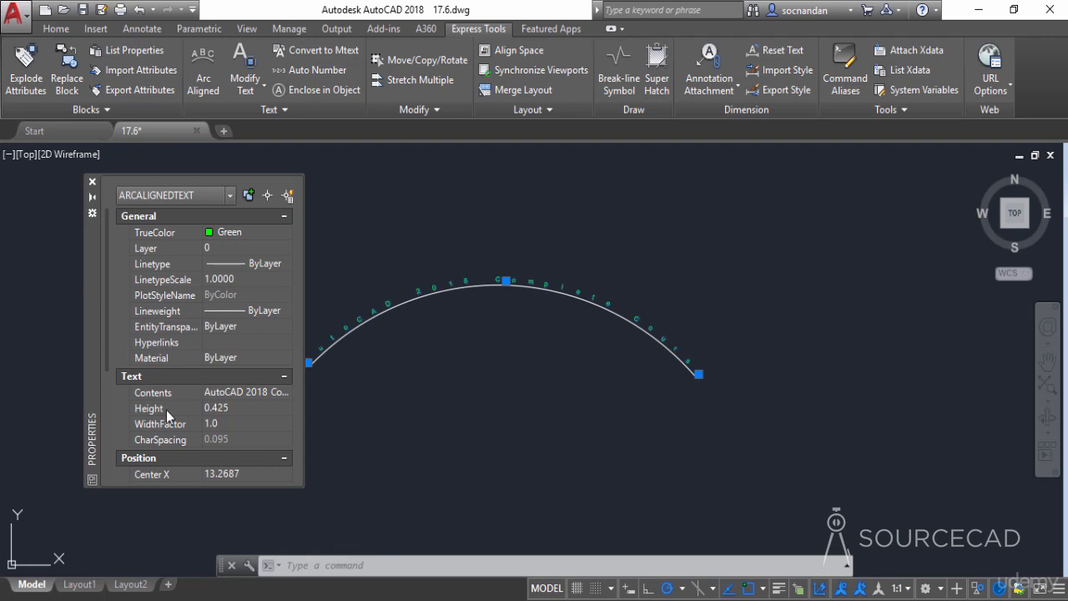
pyautogui.click(244, 404)
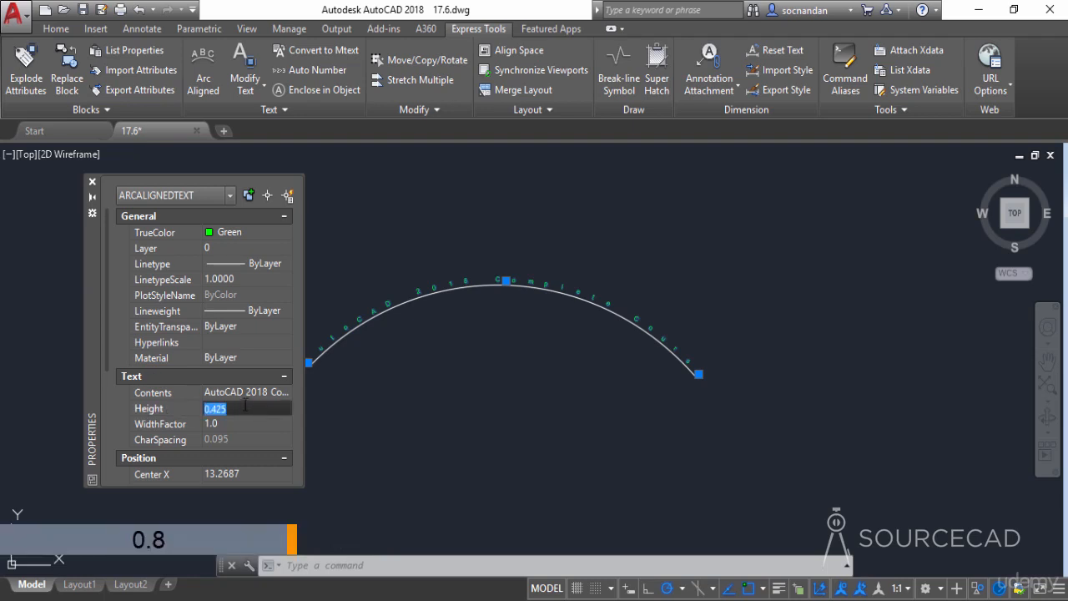
pyautogui.write('0.8')
pyautogui.press('Tab')
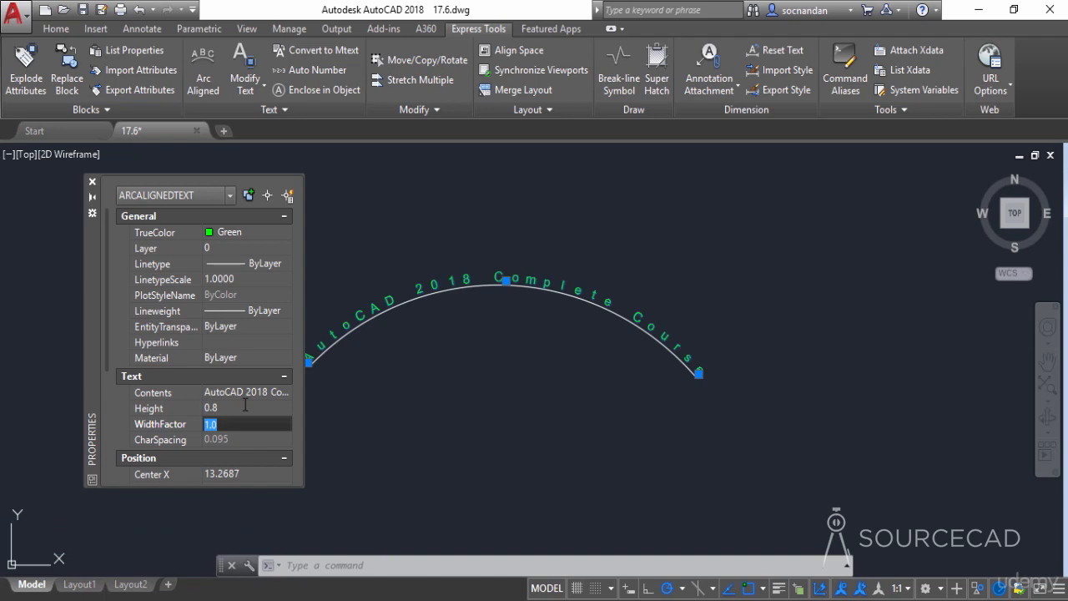
# Step: Set the arc-aligned text's height to 1.2 and width factor to 1.2, then close its properties and deselect it
pyautogui.click(244, 405)
pyautogui.write('1.2')
pyautogui.press('Tab')
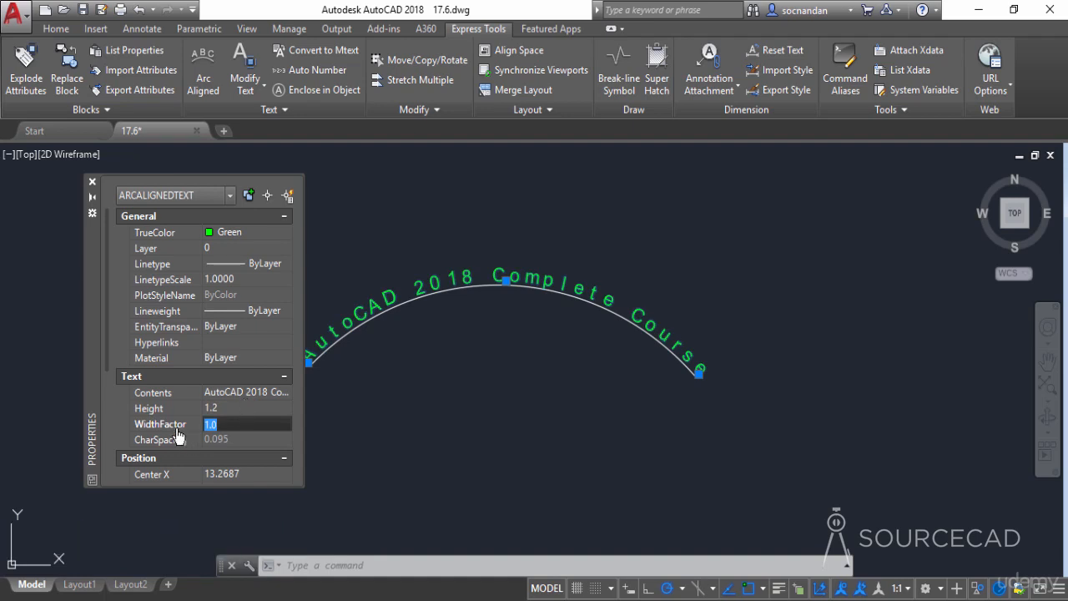
pyautogui.write('1.2')
pyautogui.press('Return')
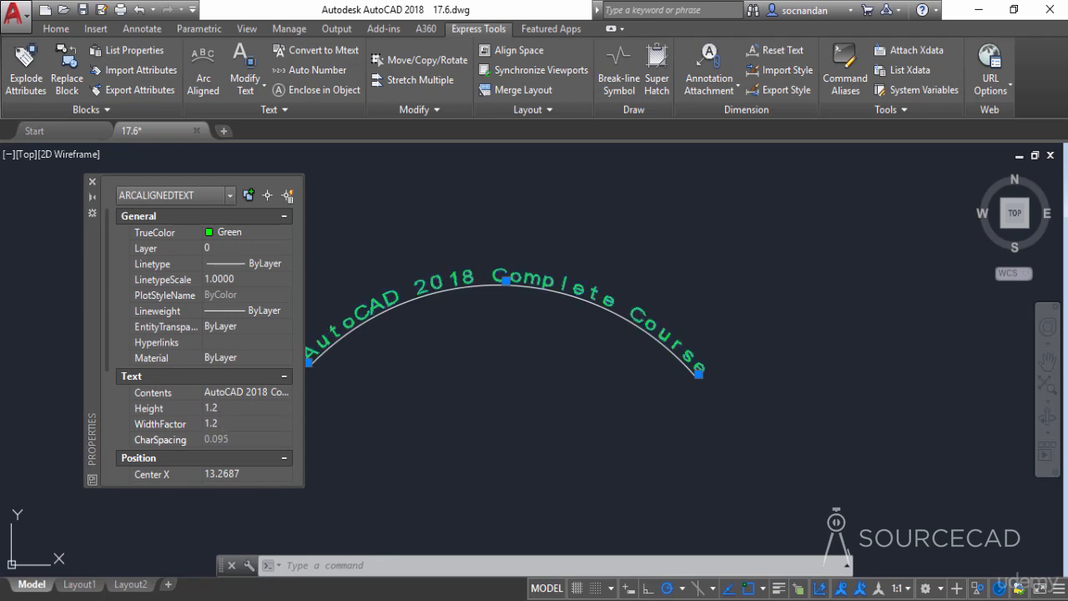
pyautogui.click(92, 181)
pyautogui.press('Escape')
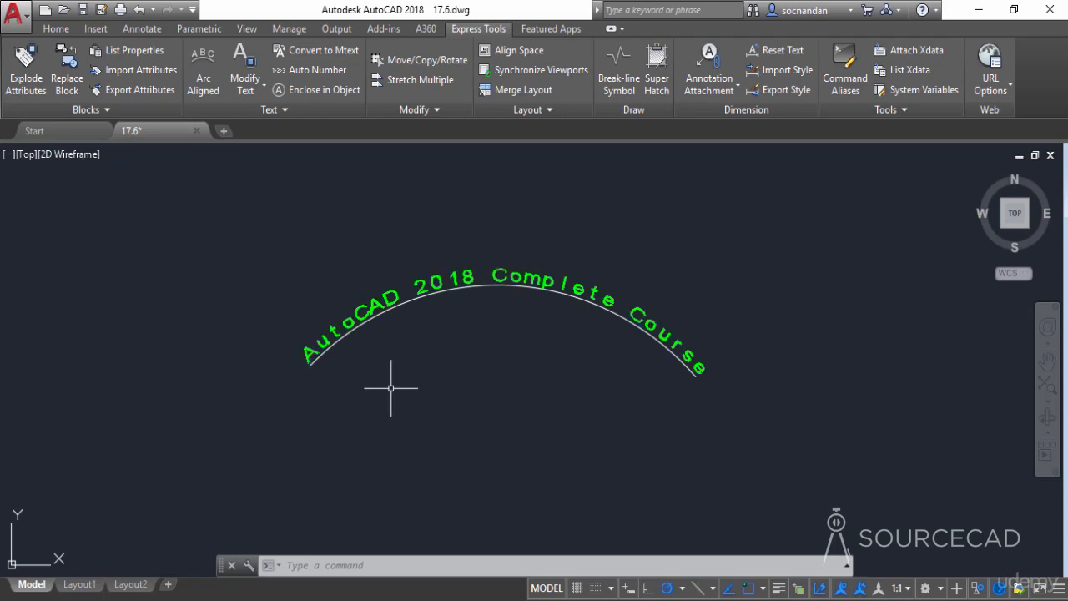
# Step: Shorten the arc under the text by pulling its right endpoint inward along the curve
pyautogui.scroll(2, 396, 383)
pyautogui.moveTo(470, 238); pyautogui.dragTo(455, 272, button='middle')
pyautogui.click(489, 241)
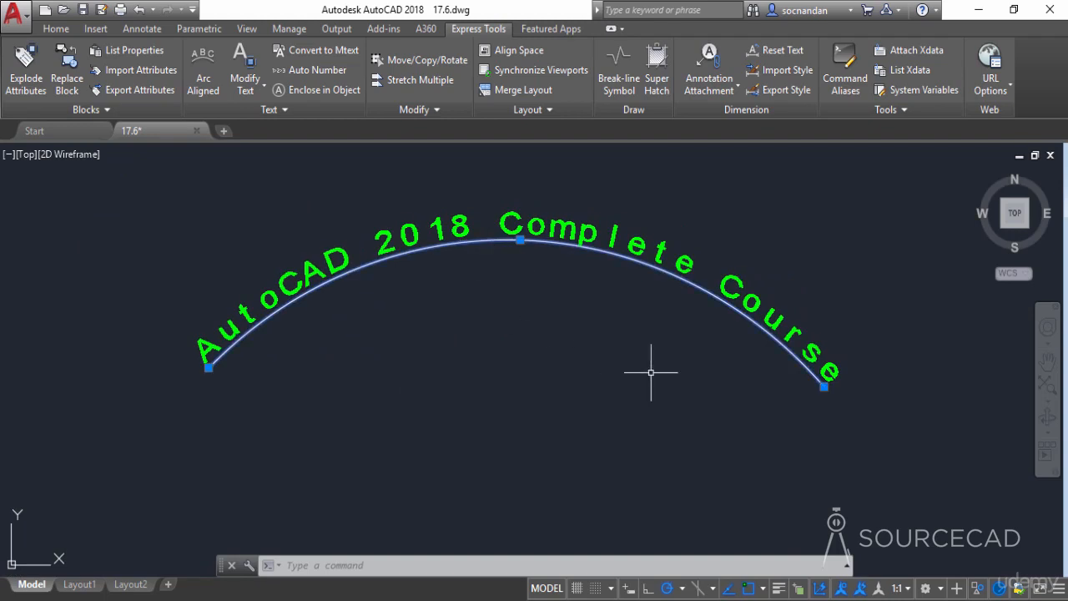
pyautogui.click(824, 385)
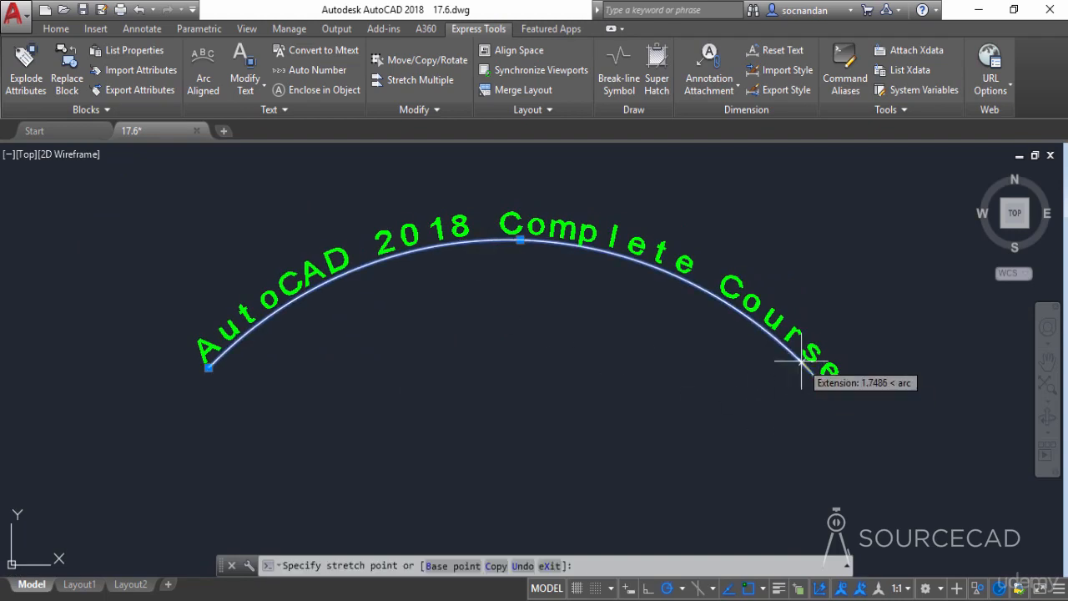
pyautogui.click(766, 330)
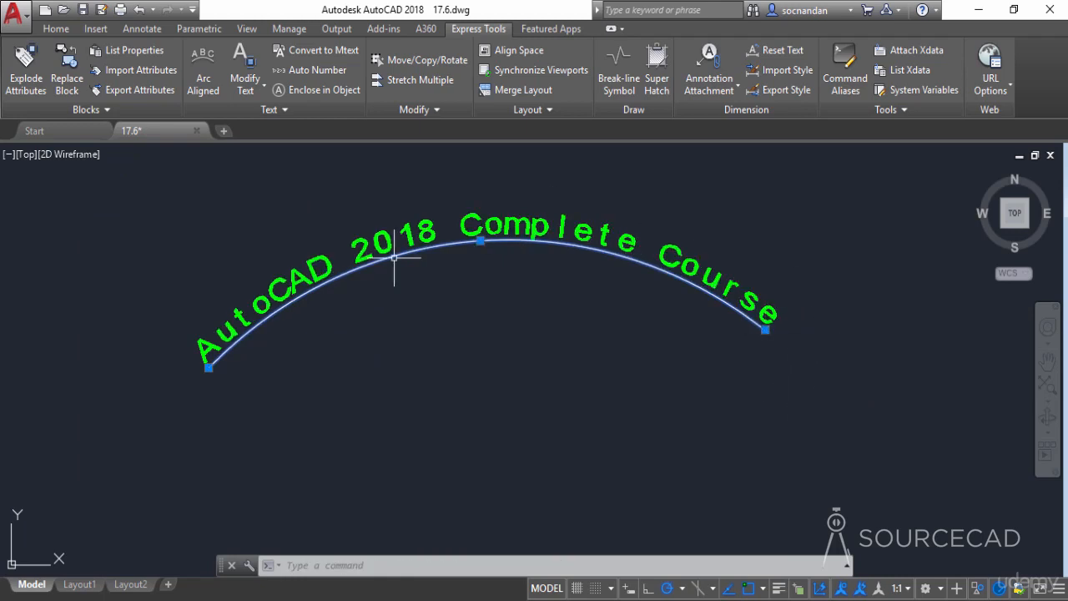
# Step: Erase the arc together with its aligned text
pyautogui.click(378, 344)
pyautogui.click(295, 209)
pyautogui.rightClick(298, 220)
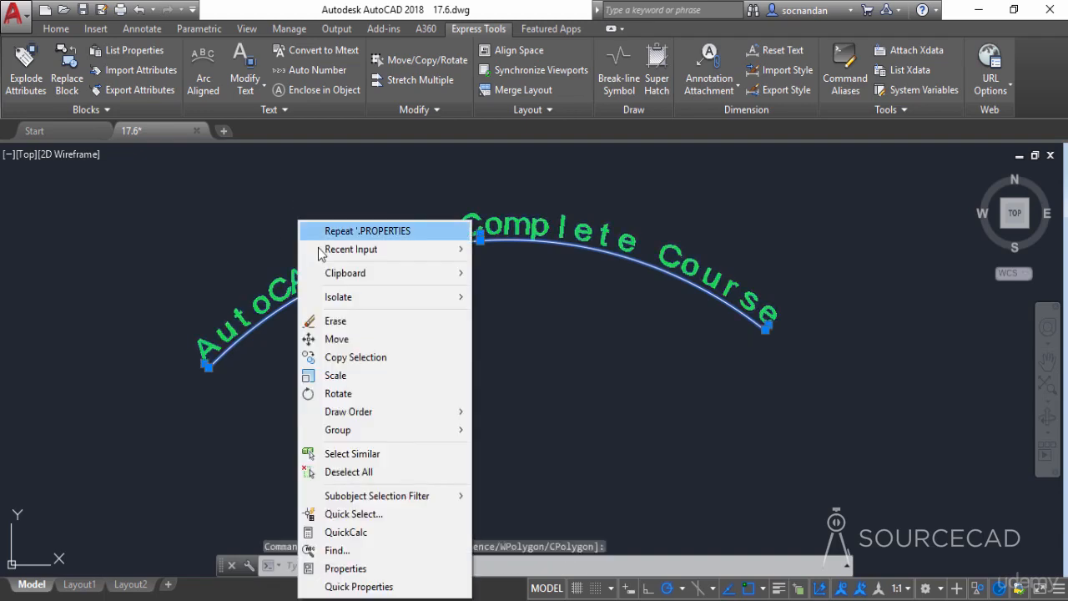
pyautogui.click(354, 320)
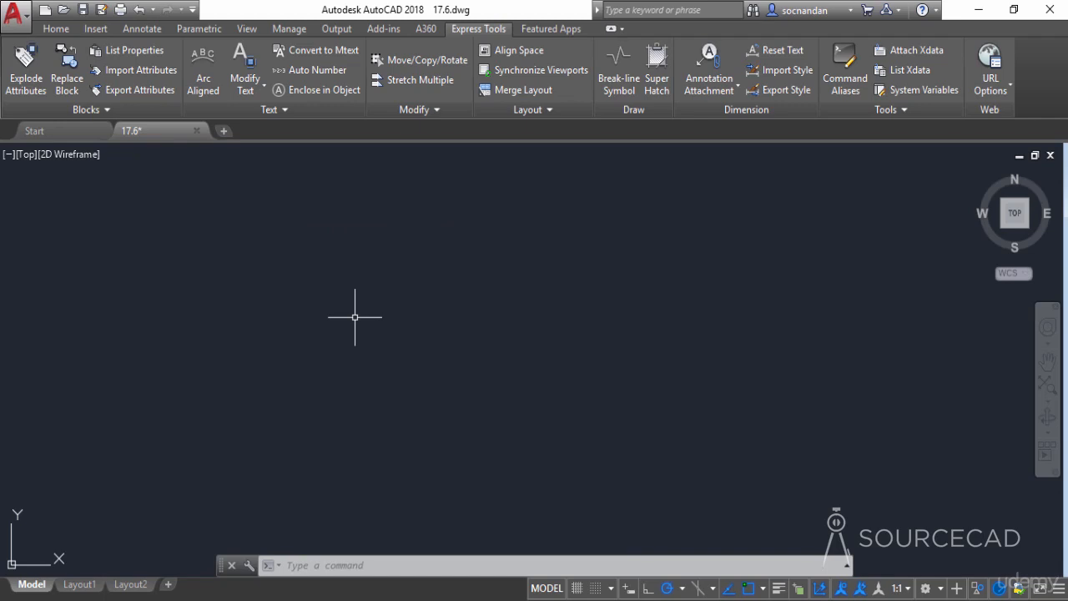
# Step: Insert the Room tag block with room number 24 and fill in the occupant's name
pyautogui.click(67, 31)
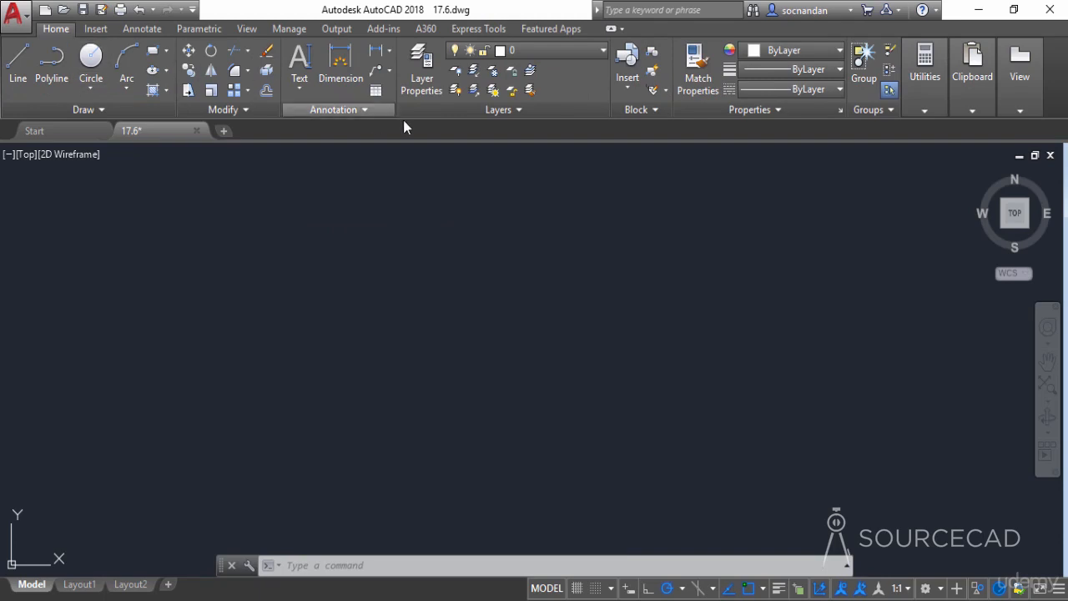
pyautogui.click(626, 83)
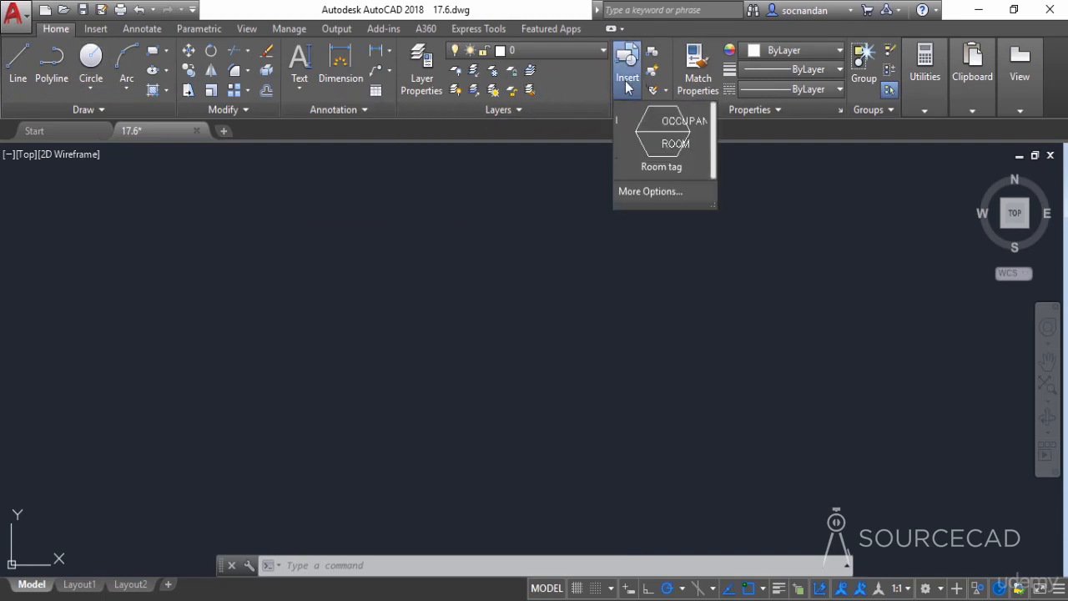
pyautogui.click(659, 140)
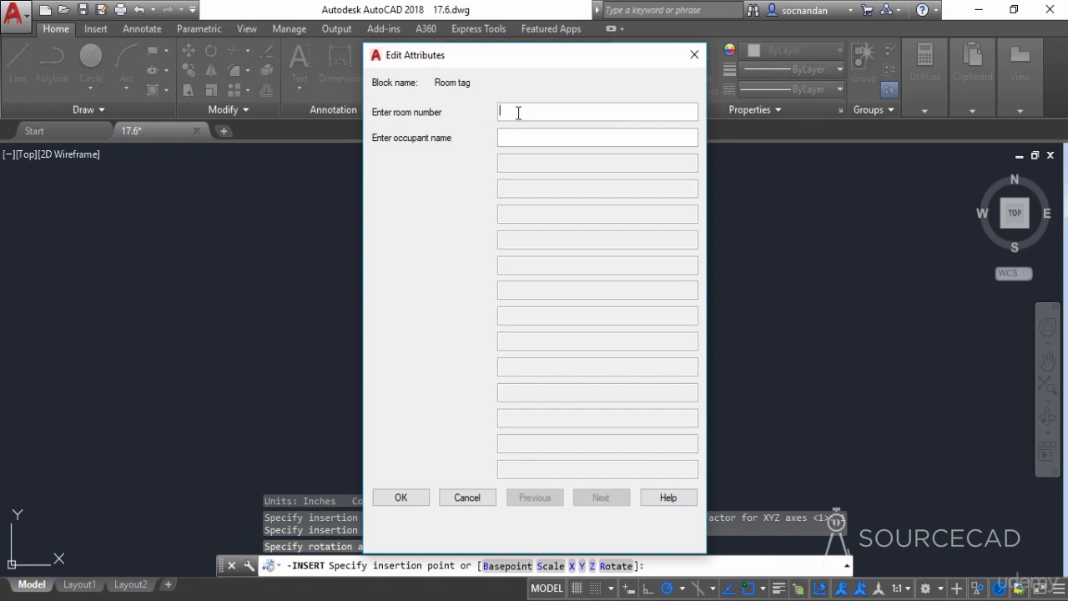
pyautogui.write('24')
pyautogui.press('Tab')
pyautogui.write('Alex')
pyautogui.click(401, 498)
pyautogui.scroll(-3, 500, 287)
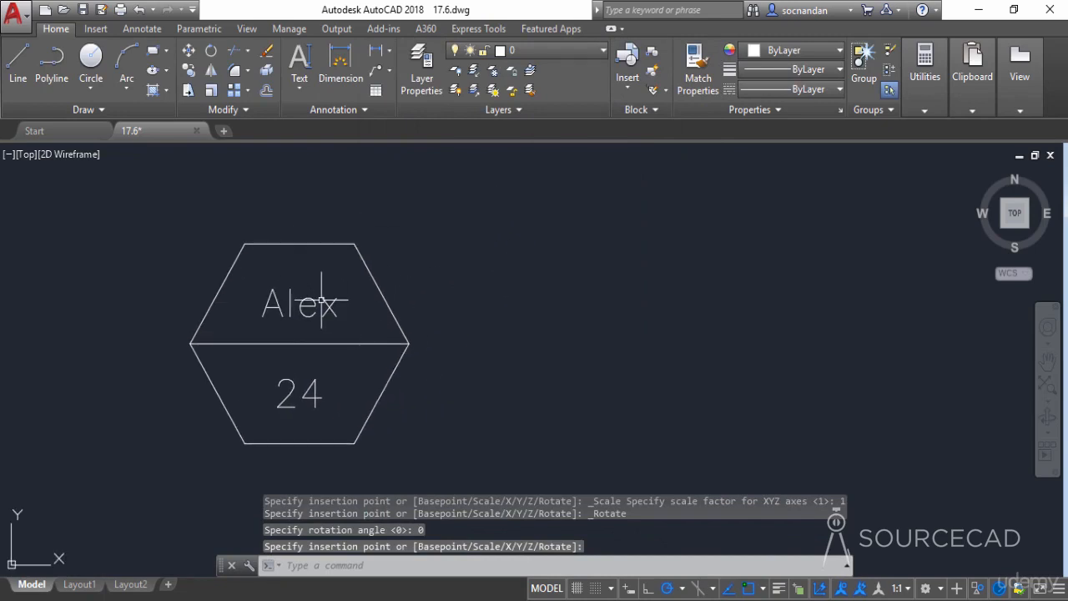
pyautogui.click(306, 374)
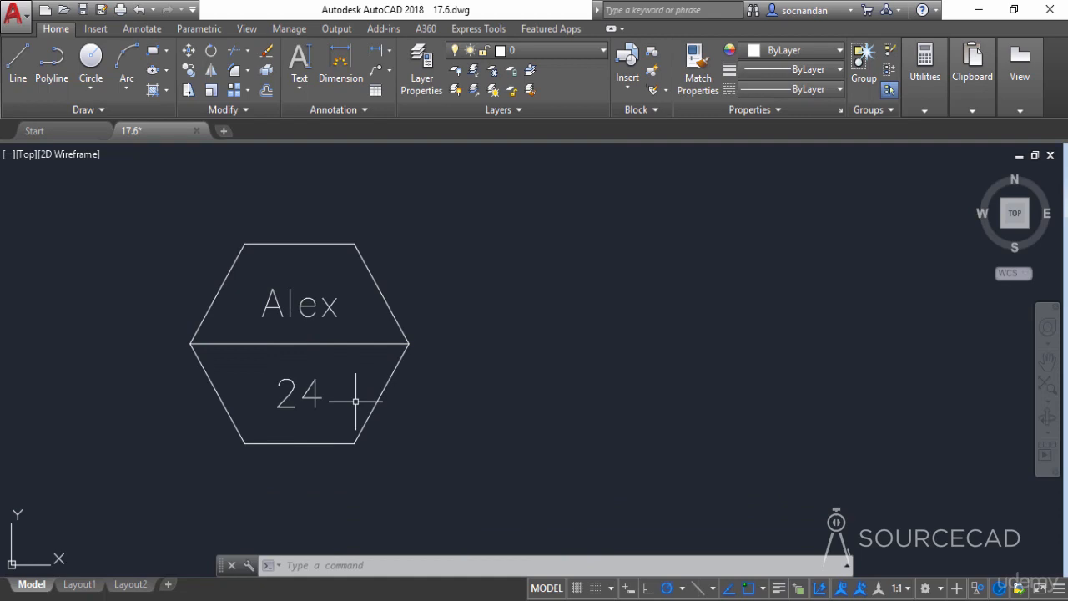
# Step: Copy the room tag block to an empty spot to the right of the original
pyautogui.scroll(-2, 355, 401)
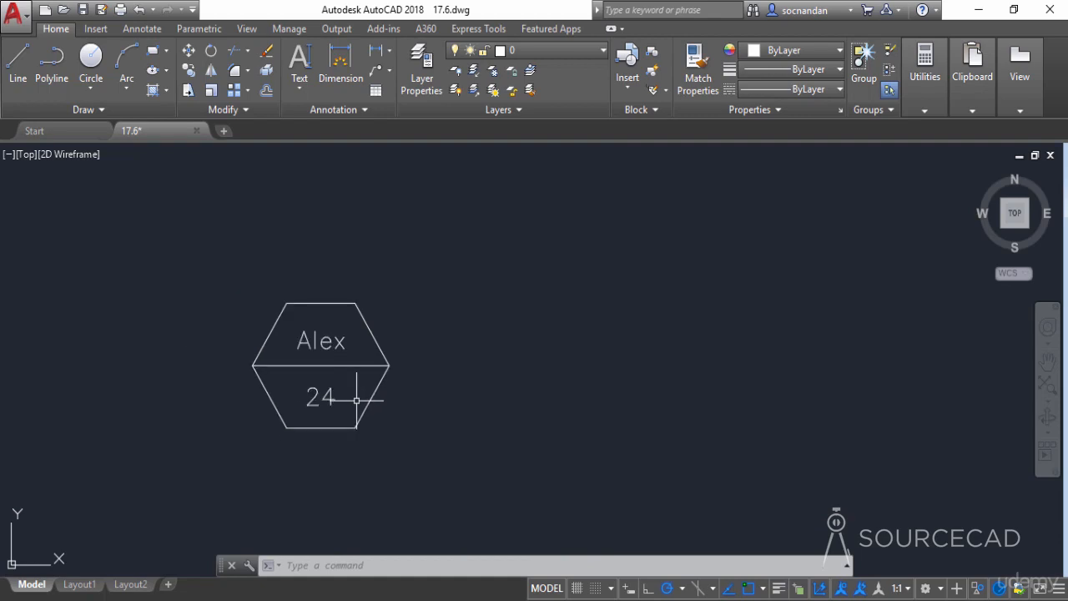
pyautogui.click(188, 70)
pyautogui.click(284, 308)
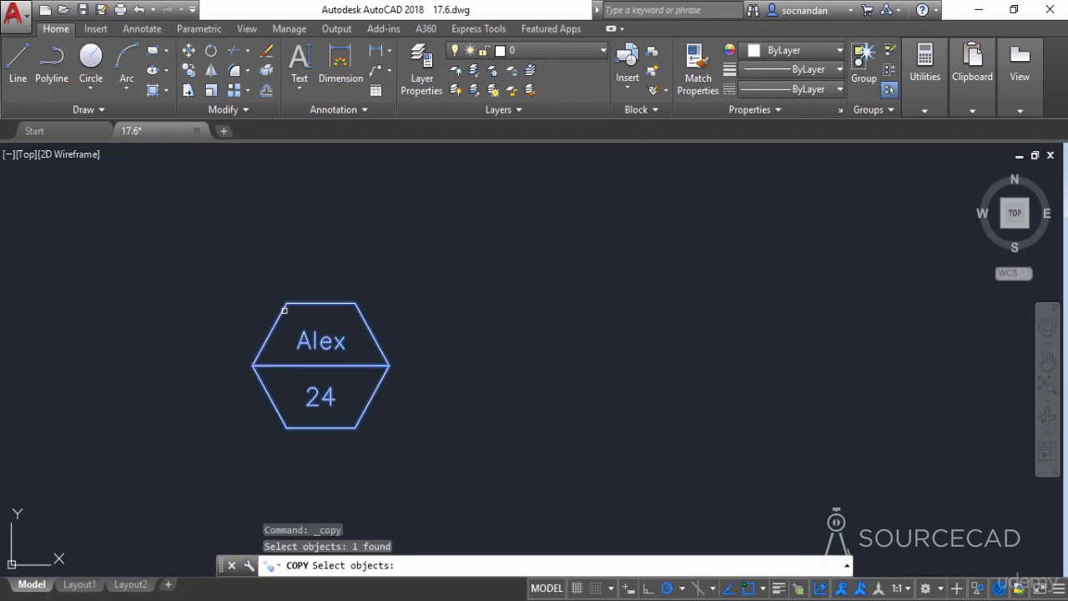
pyautogui.press('Return')
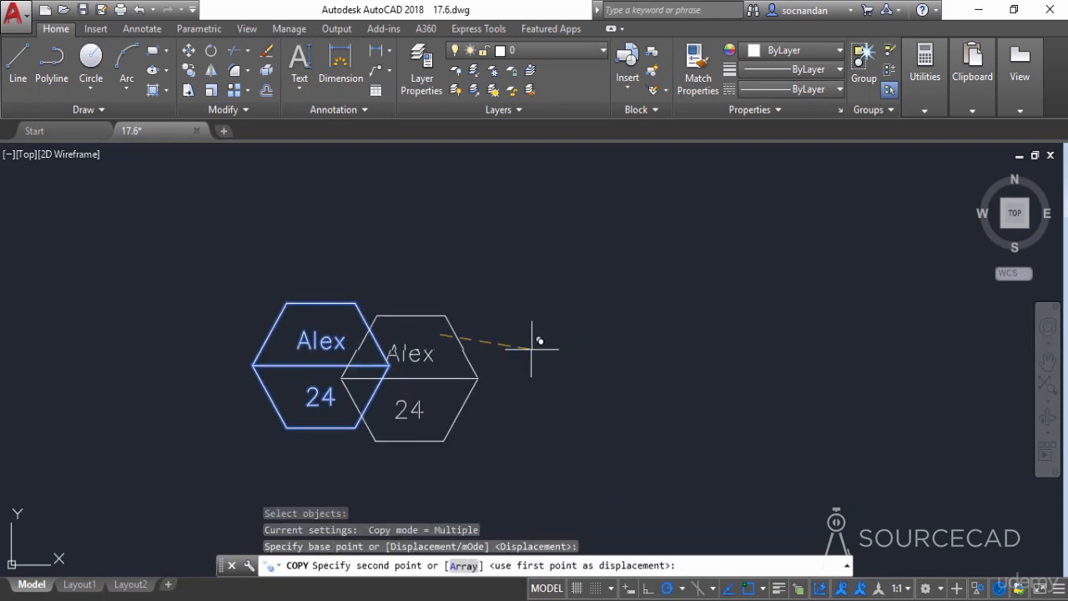
pyautogui.click(672, 336)
pyautogui.press('Escape')
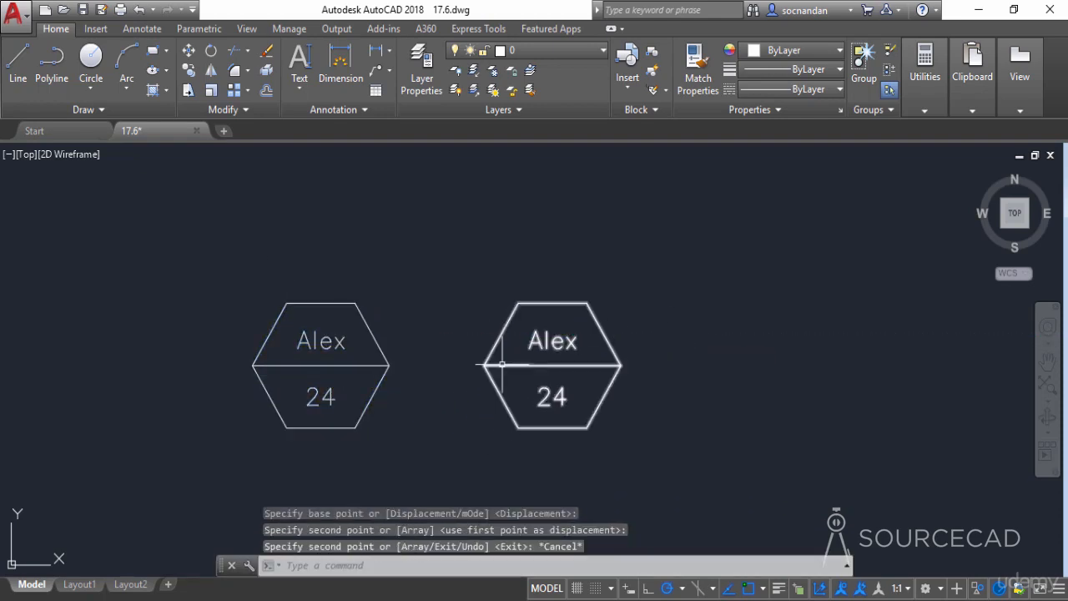
# Step: Explode the original room tag block on the left with the standard Explode command
pyautogui.moveTo(425, 374); pyautogui.dragTo(515, 366, button='middle')
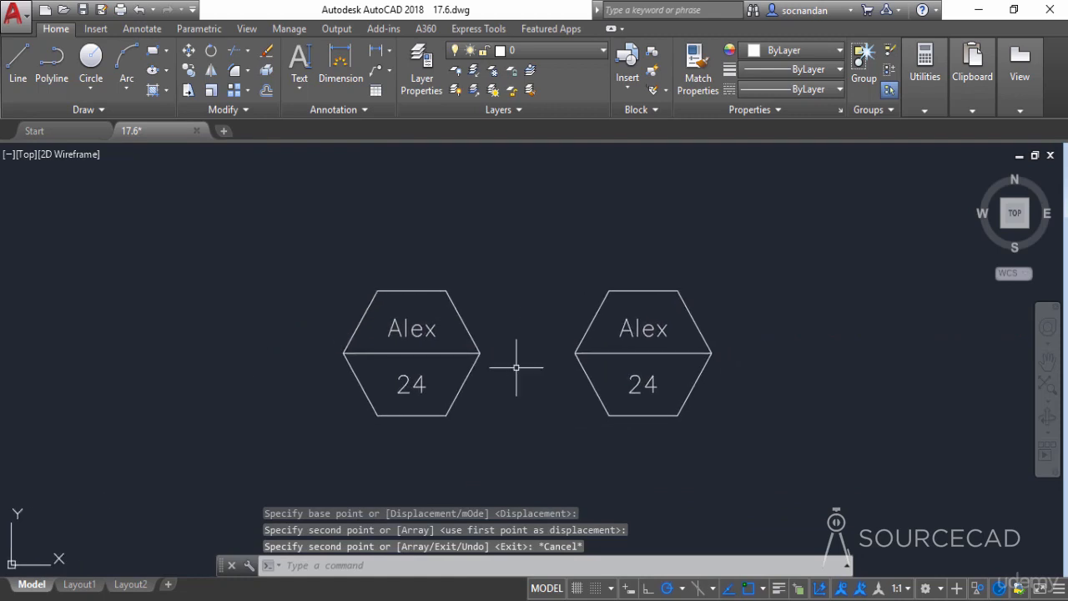
pyautogui.click(470, 329)
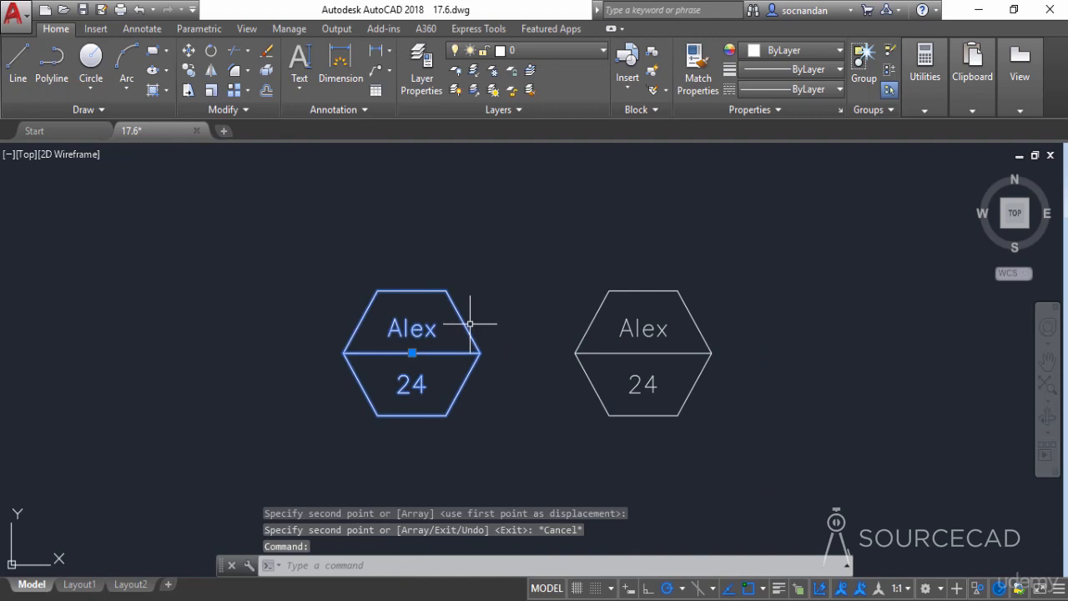
pyautogui.write('xx')
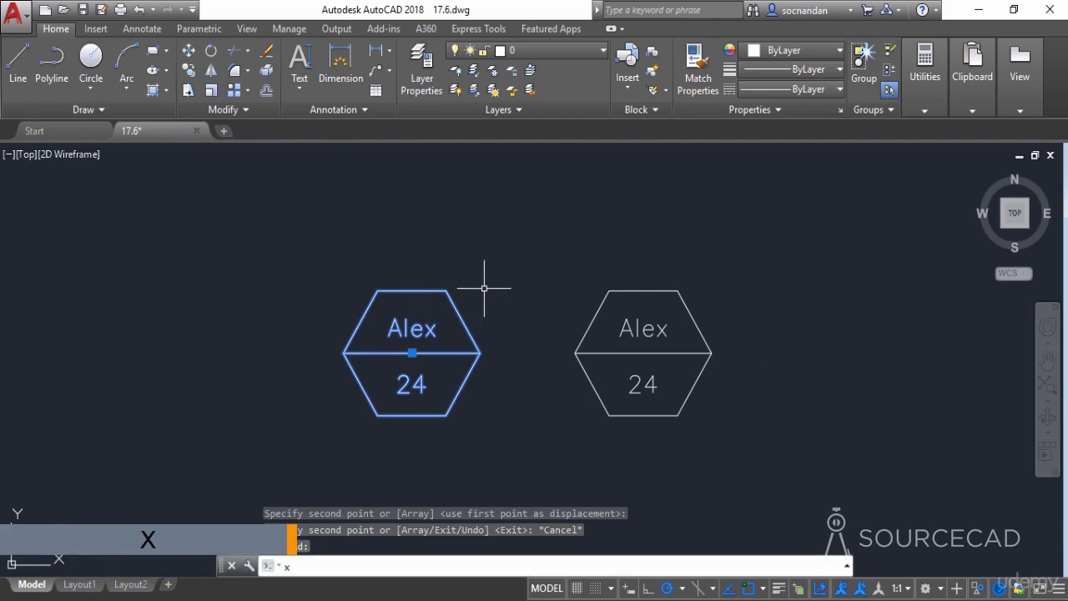
pyautogui.press('Return')
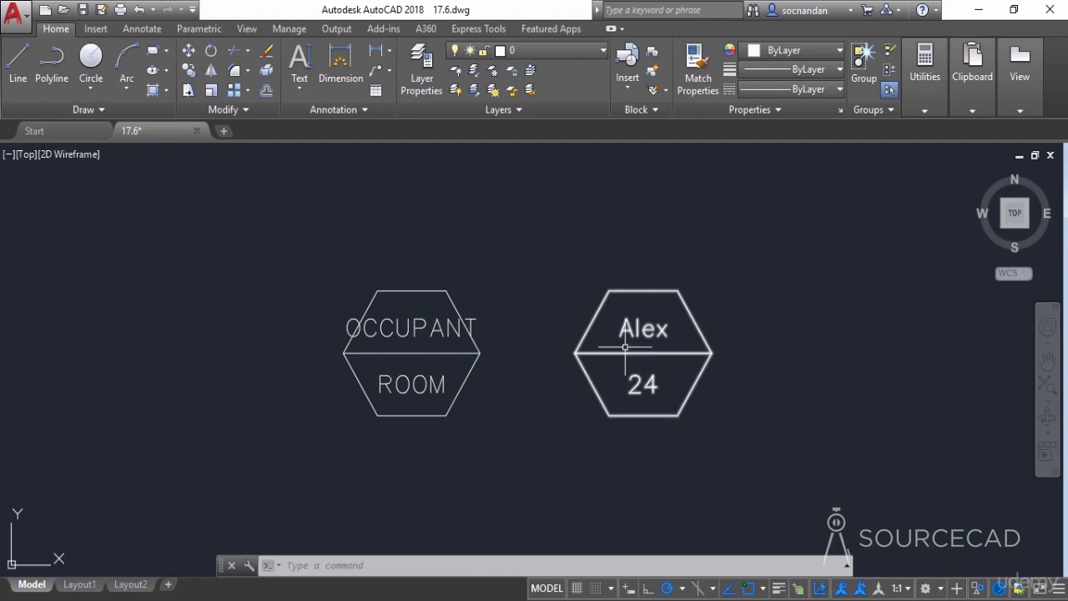
# Step: Explode the copied room tag on the right with the Express Tools Explode Attributes (Burst) command
pyautogui.click(489, 30)
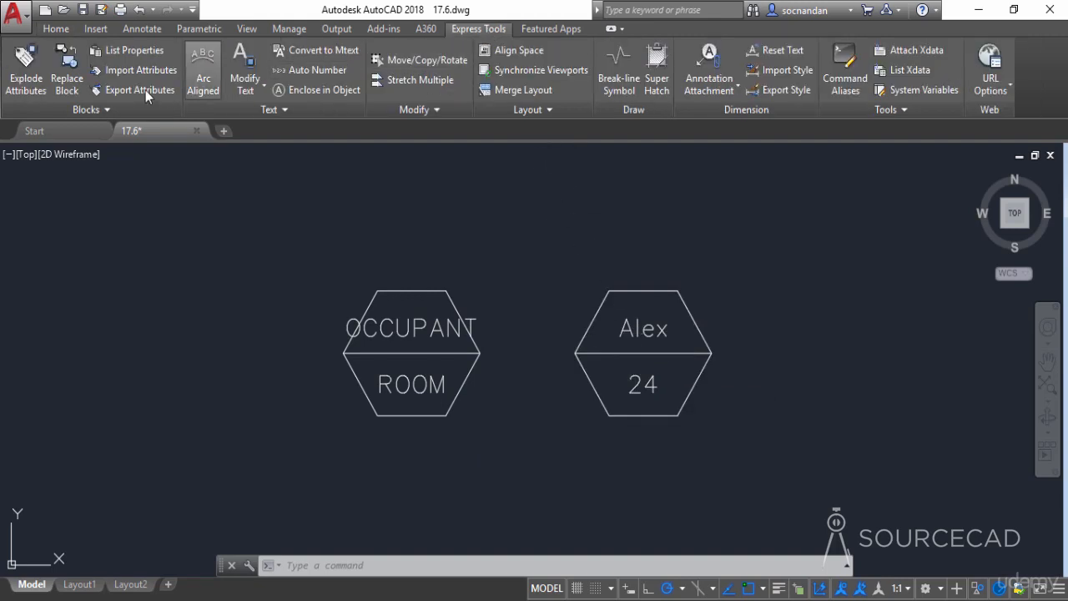
pyautogui.click(26, 63)
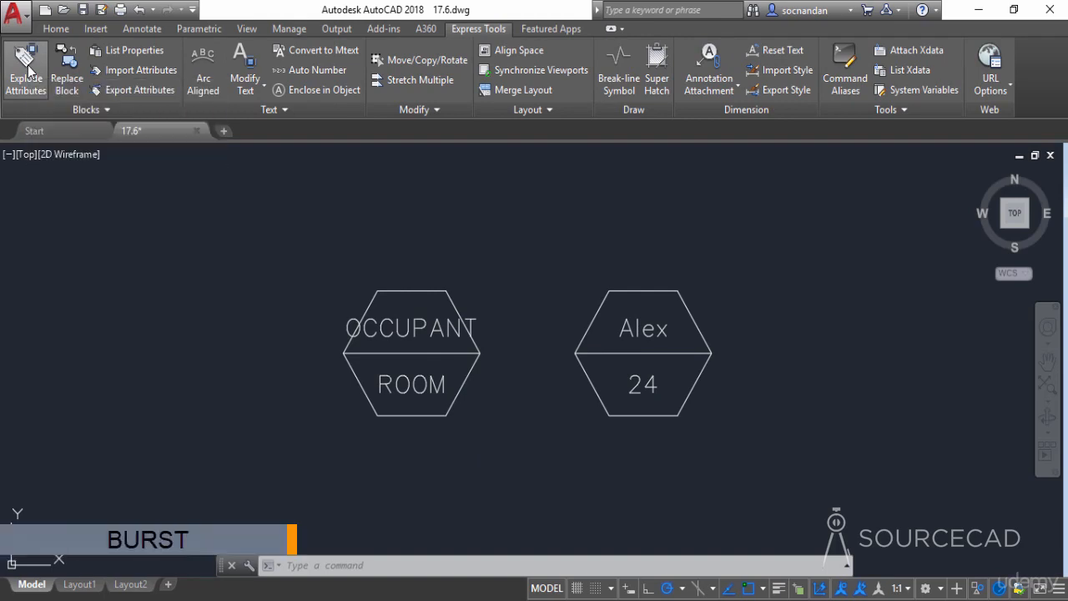
pyautogui.click(595, 316)
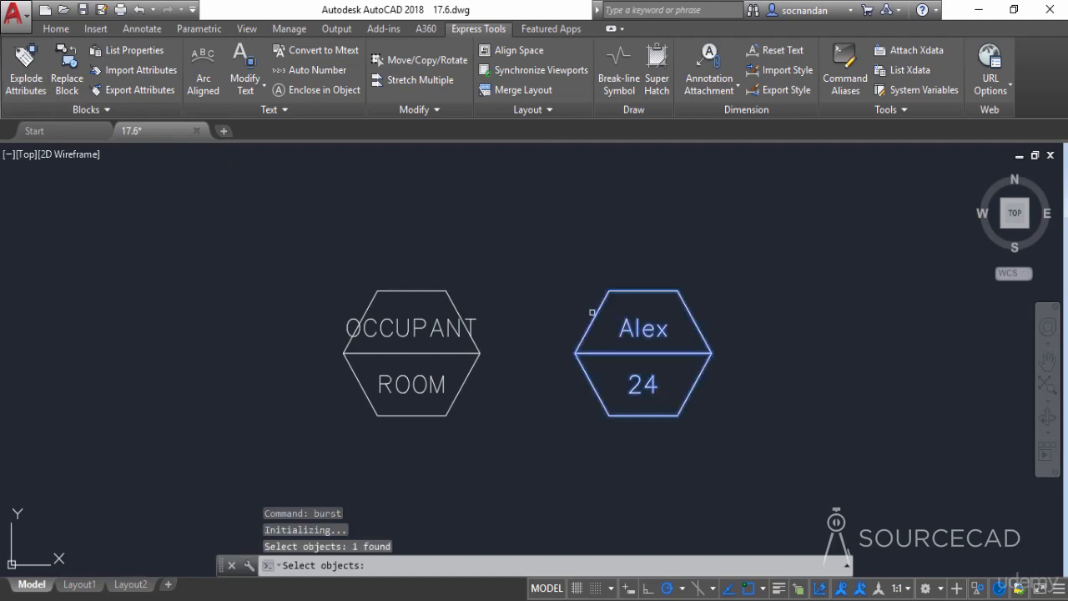
pyautogui.press('Return')
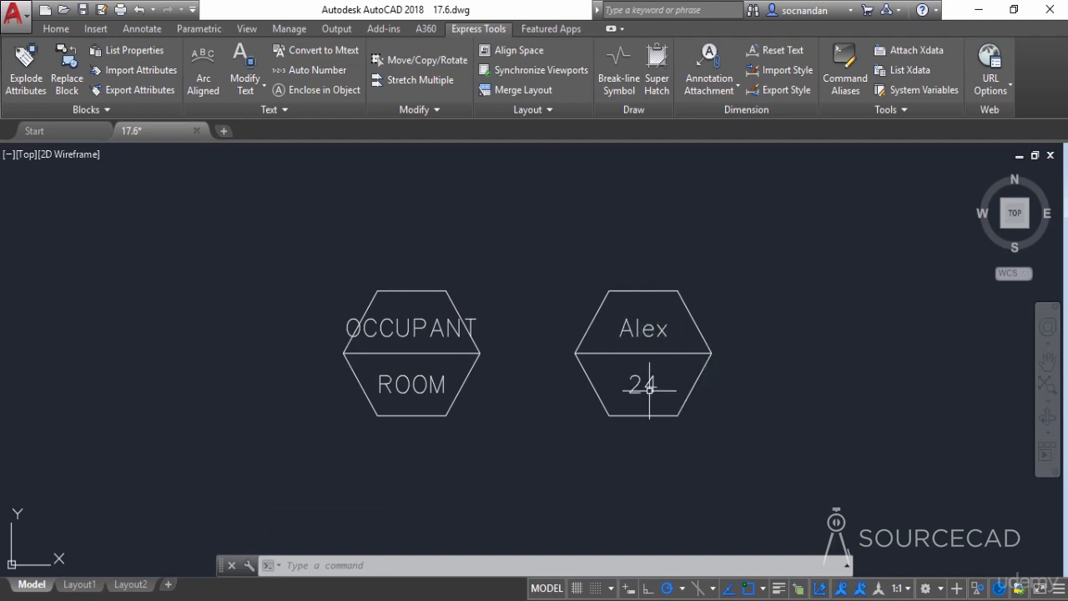
# Step: Erase all the objects of both exploded room tags
pyautogui.click(710, 450)
pyautogui.click(346, 222)
pyautogui.rightClick(347, 222)
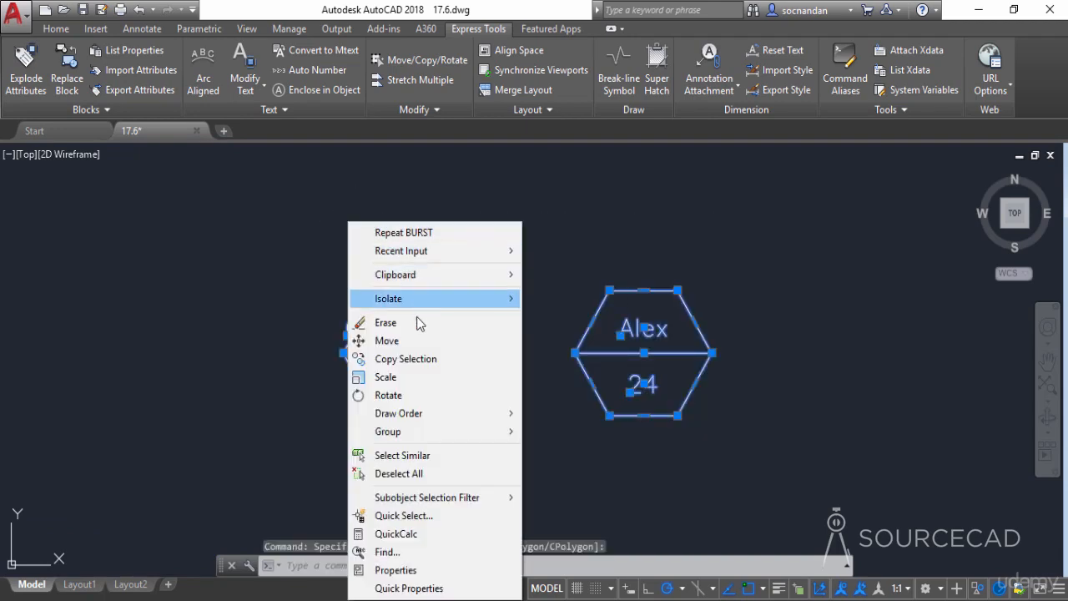
pyautogui.click(418, 322)
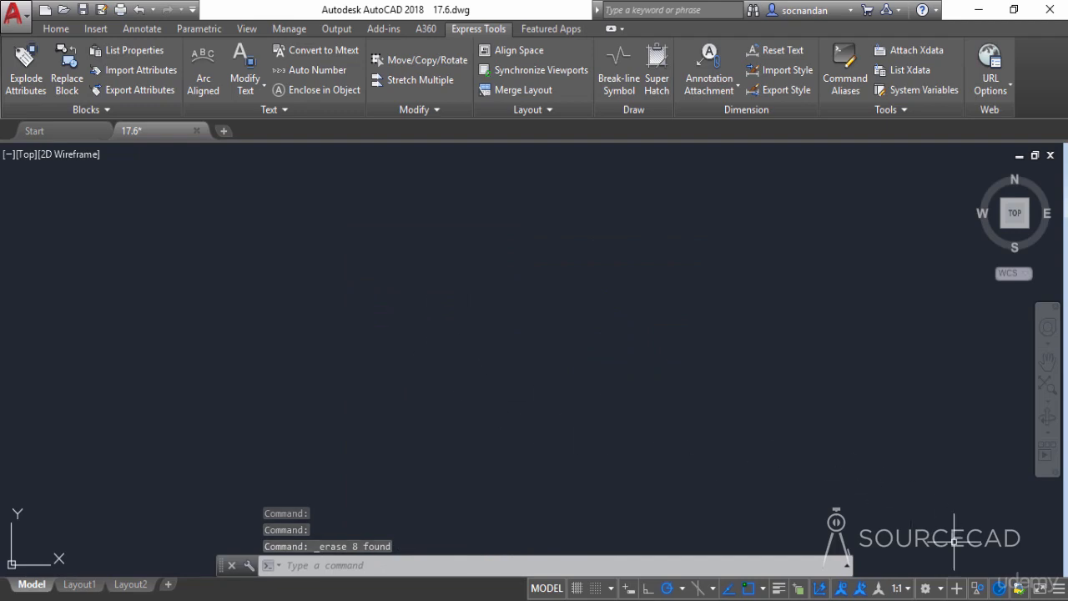
# Step: End object isolation to bring back the hidden text objects
pyautogui.click(979, 588)
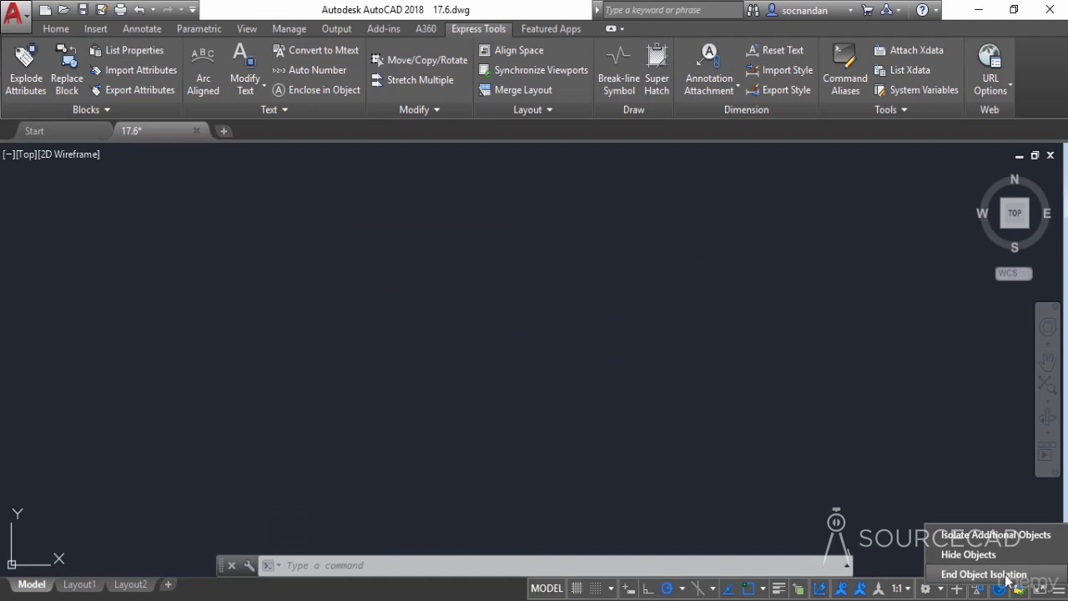
pyautogui.click(984, 574)
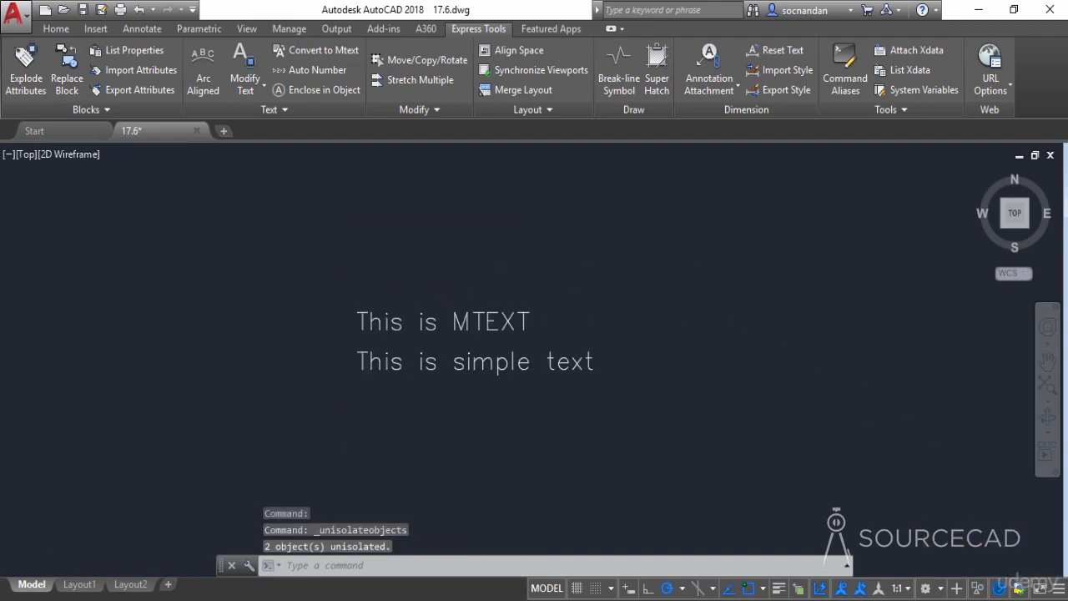
pyautogui.scroll(3, 442, 345)
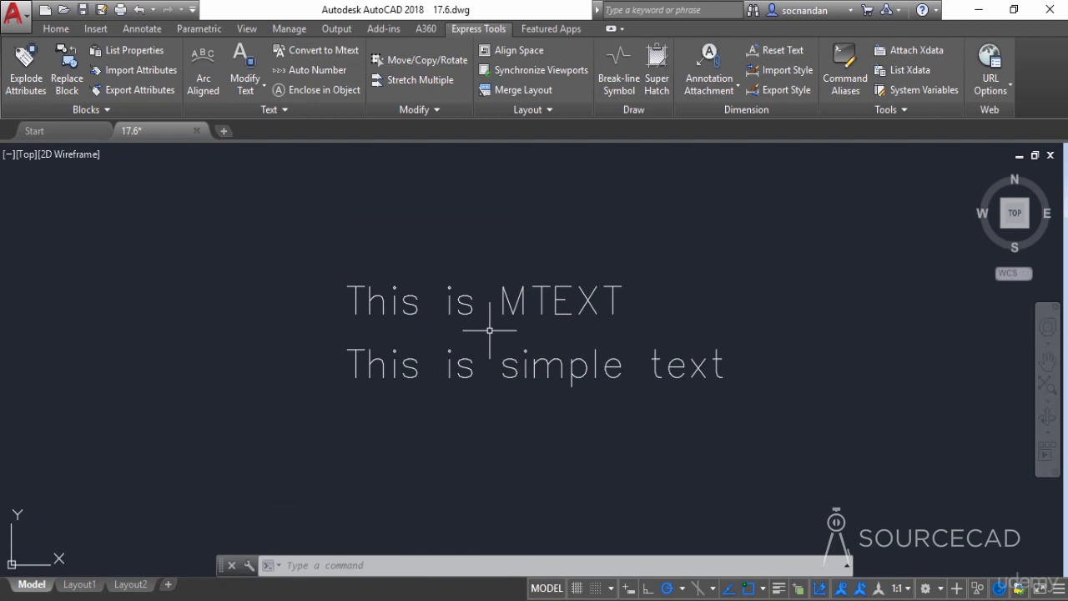
# Step: Open the "This is MTEXT" and "This is simple text" lines for editing in turn, closing each without changes
pyautogui.doubleClick(524, 294)
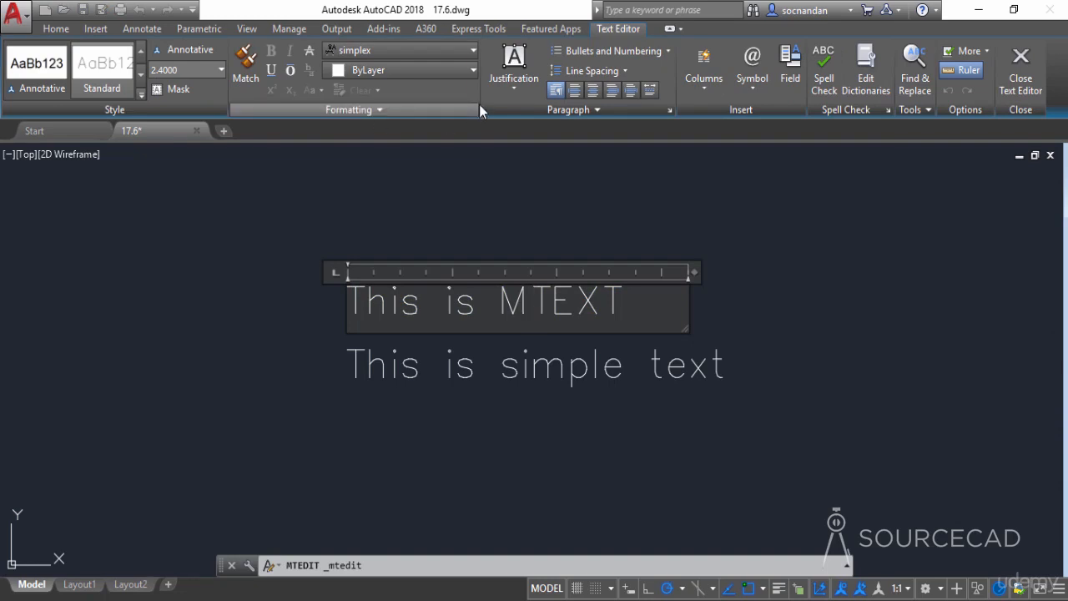
pyautogui.click(1038, 88)
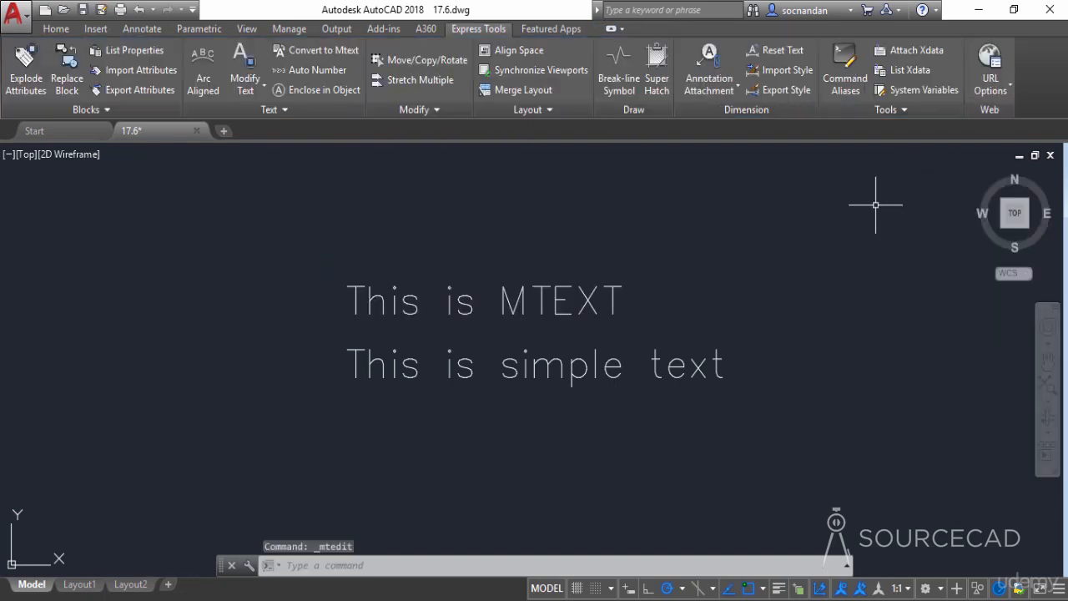
pyautogui.doubleClick(647, 358)
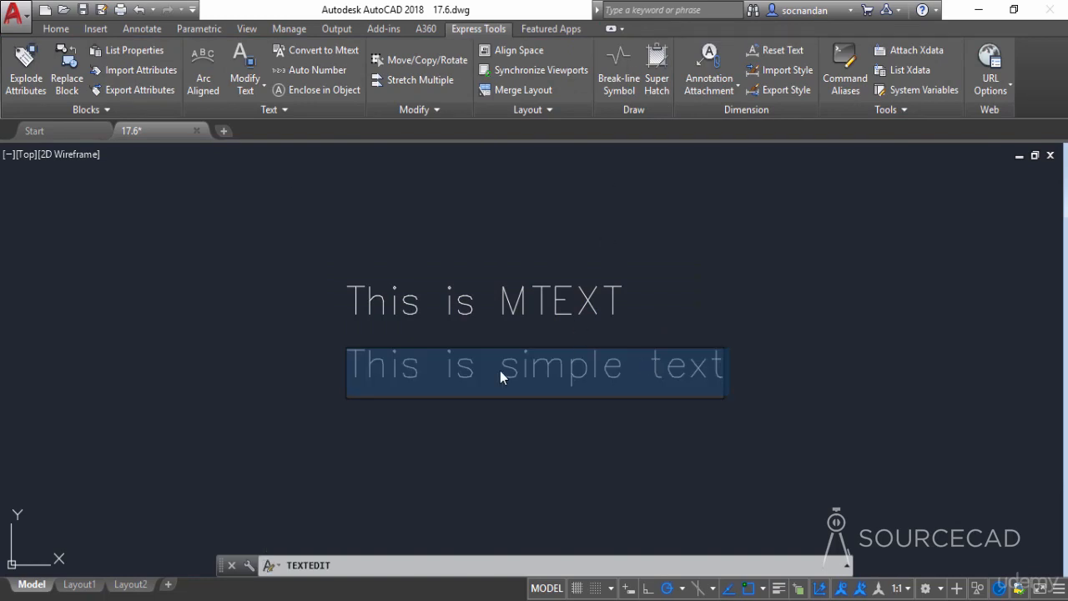
pyautogui.click(753, 360)
pyautogui.rightClick(742, 308)
pyautogui.click(756, 323)
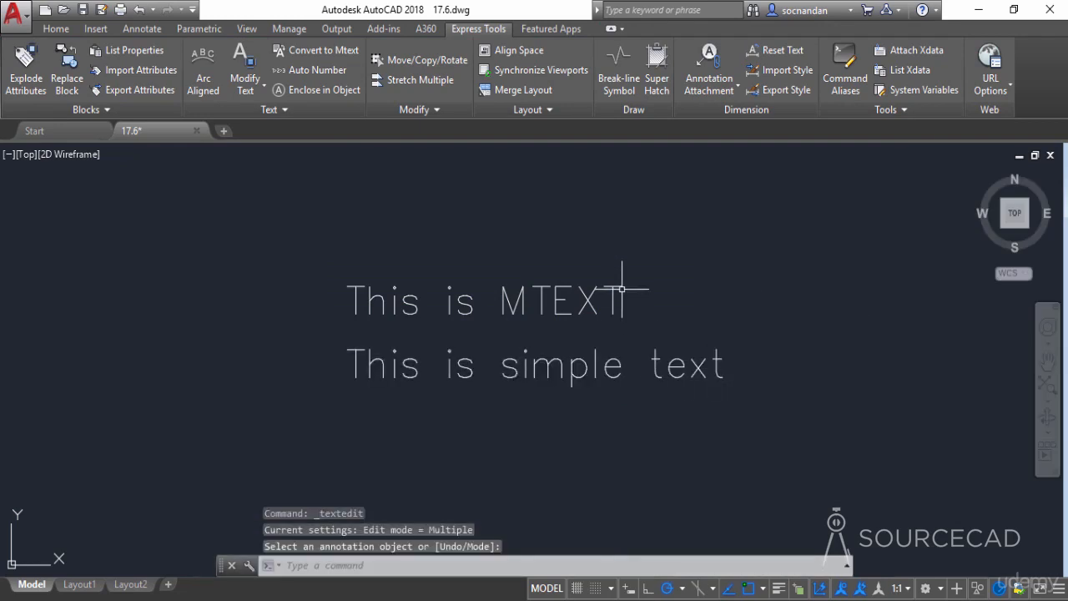
# Step: Convert the "This is simple text" line to multiline text, check it in the text editor and close it unchanged
pyautogui.click(324, 52)
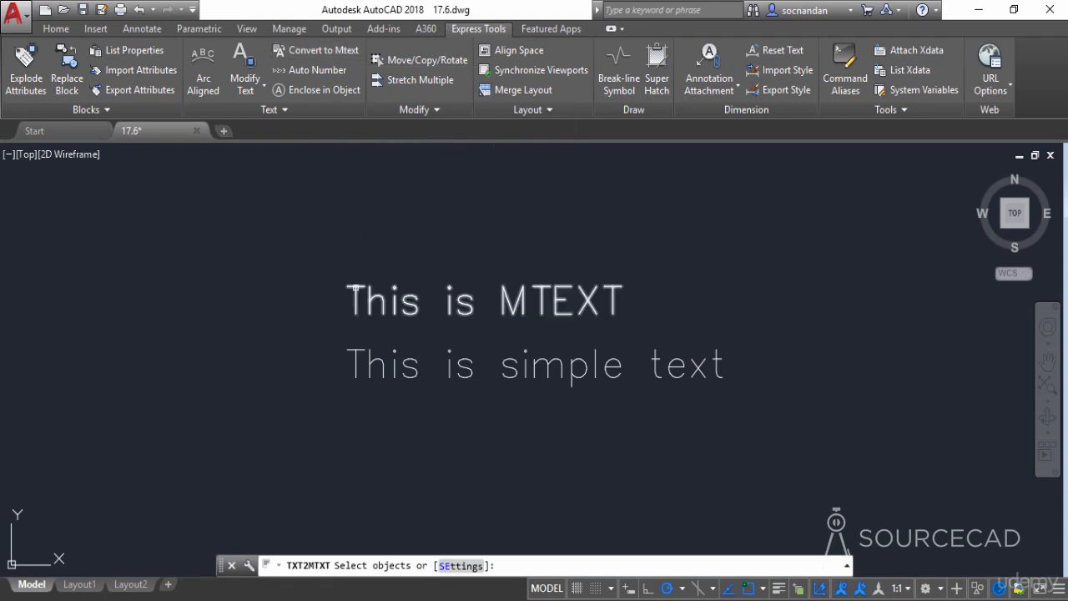
pyautogui.click(370, 363)
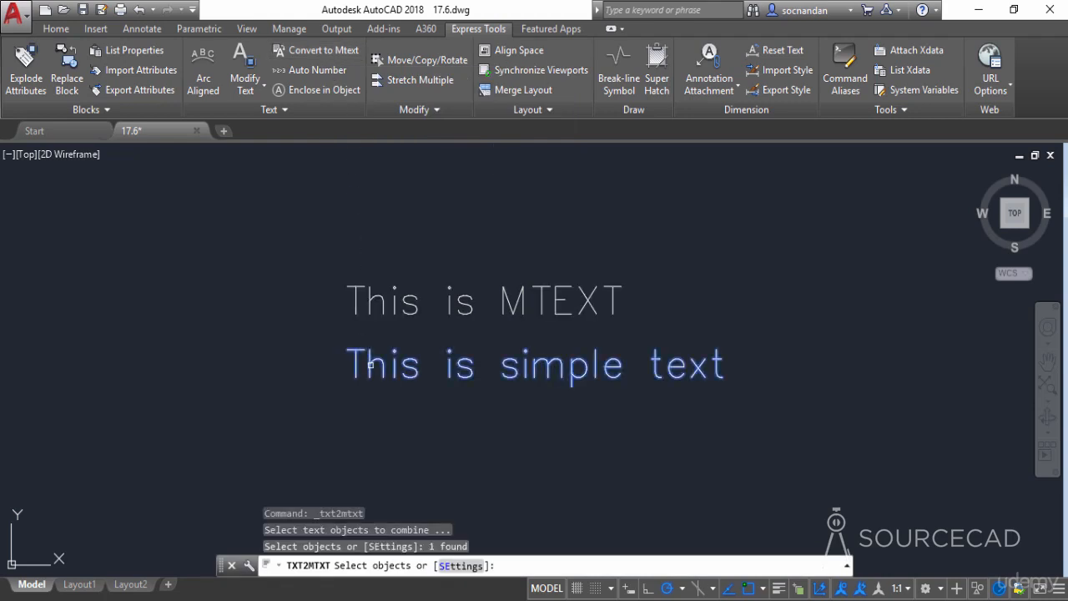
pyautogui.rightClick(293, 307)
pyautogui.click(308, 317)
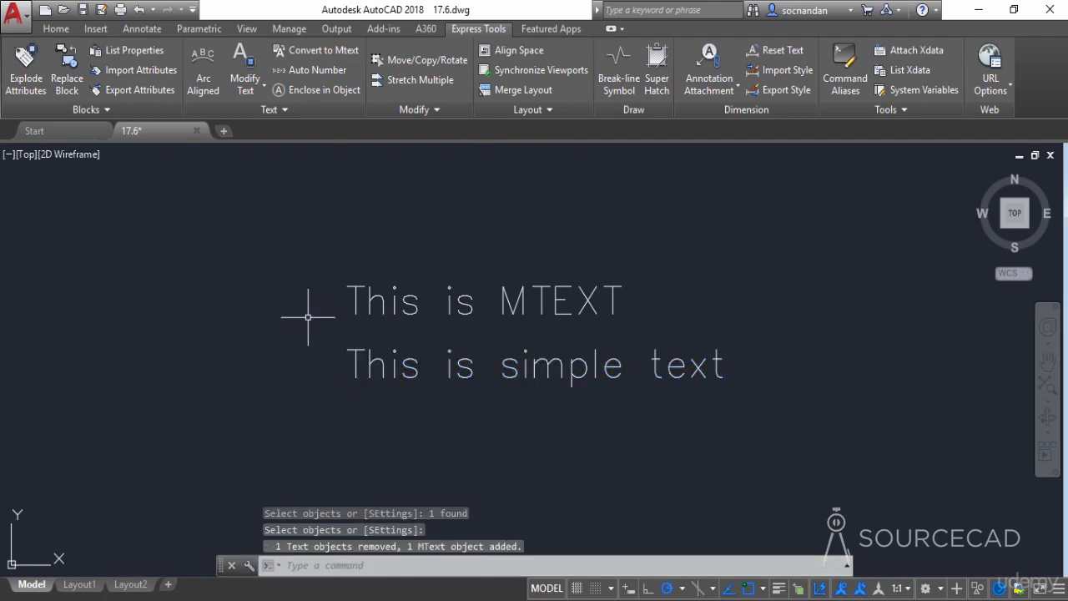
pyautogui.doubleClick(353, 359)
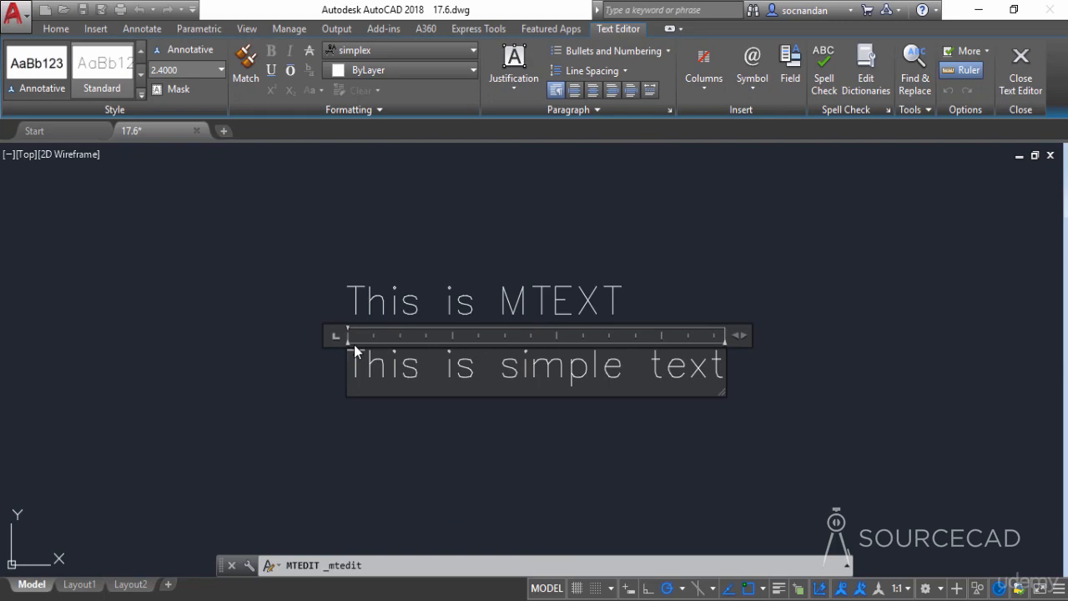
pyautogui.click(470, 248)
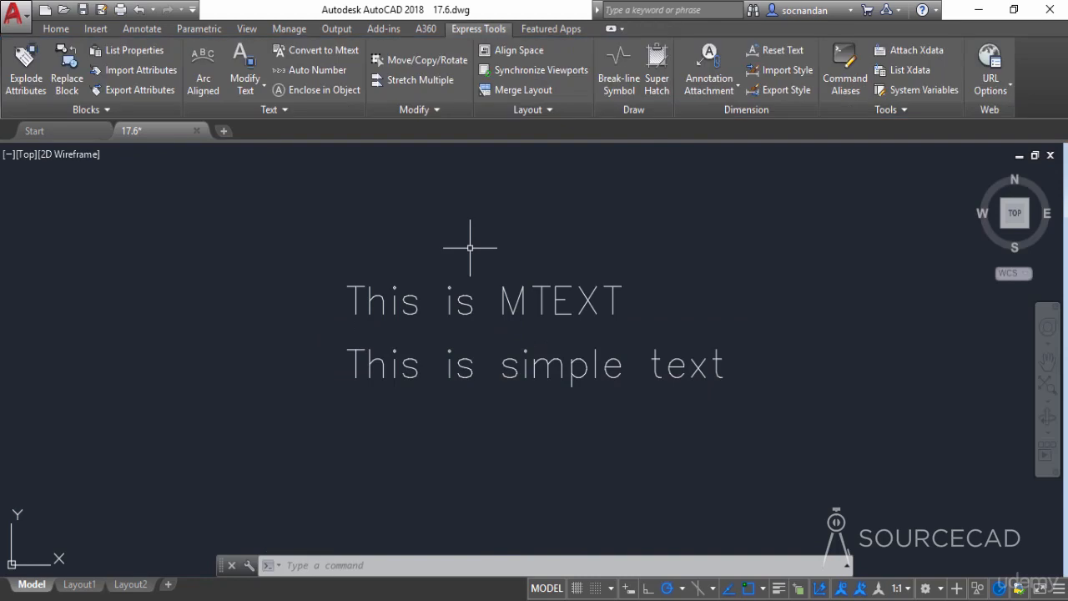